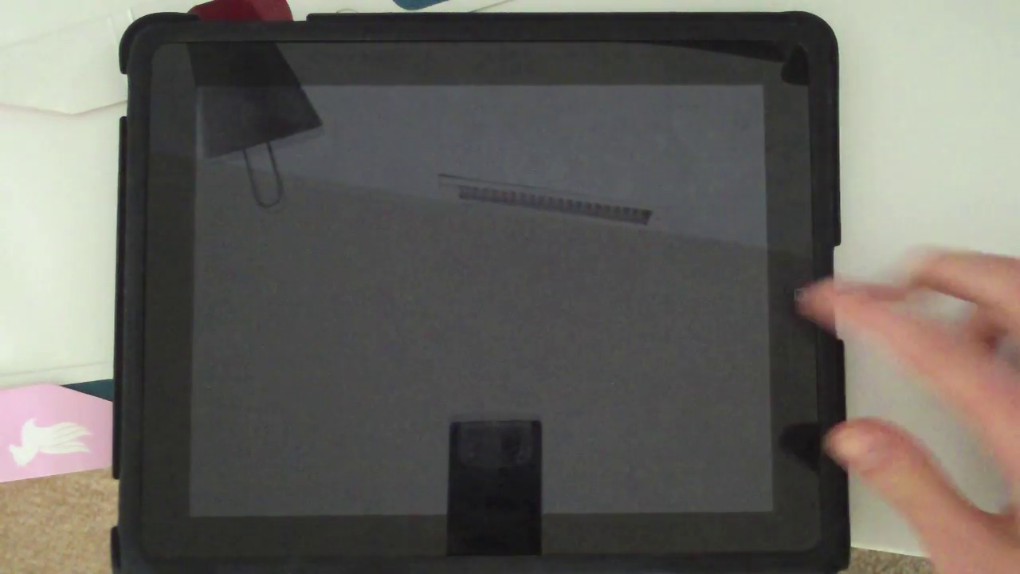
left_click(799, 295)
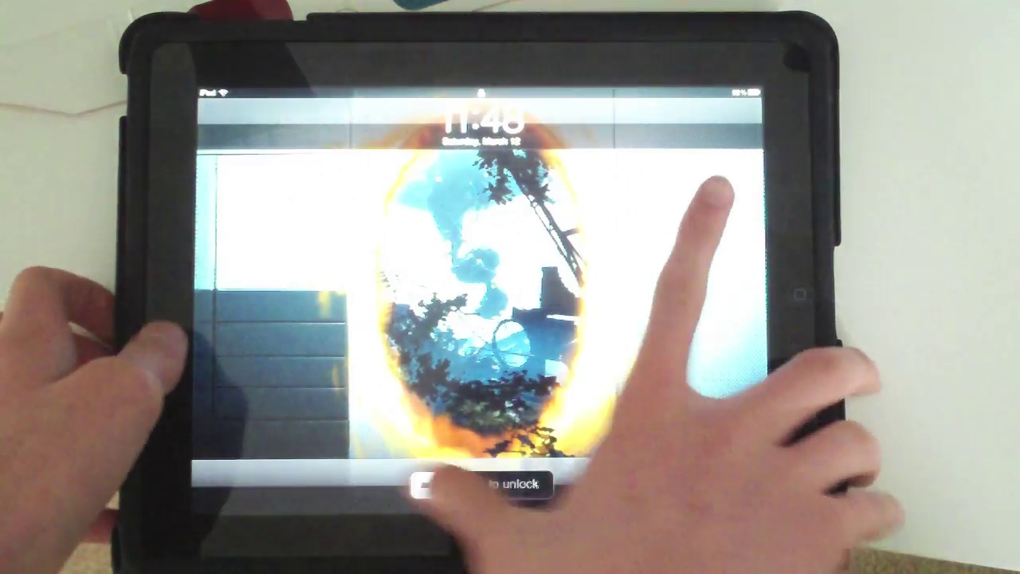
left_click_drag(428, 483, 550, 483)
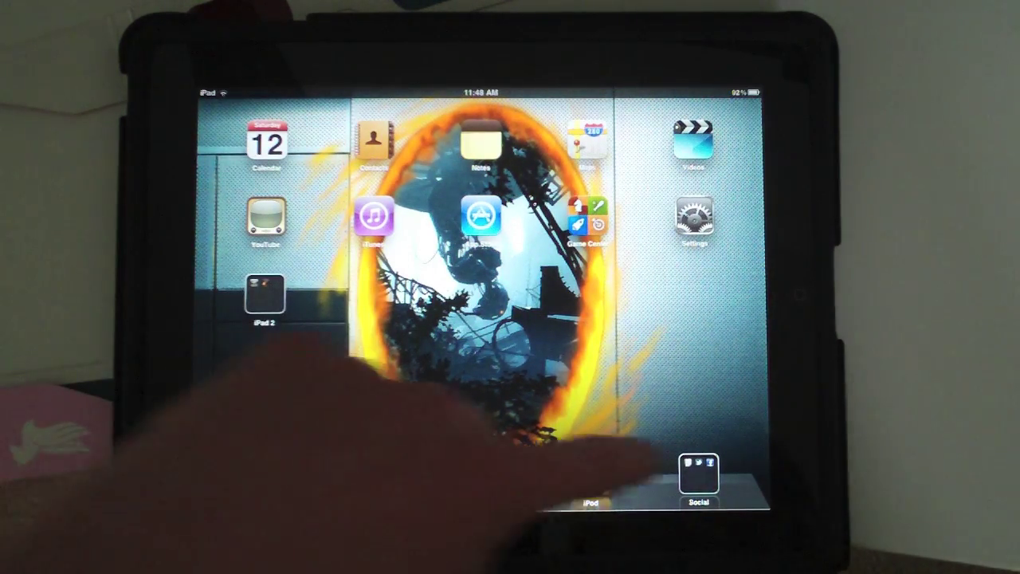
left_click(694, 217)
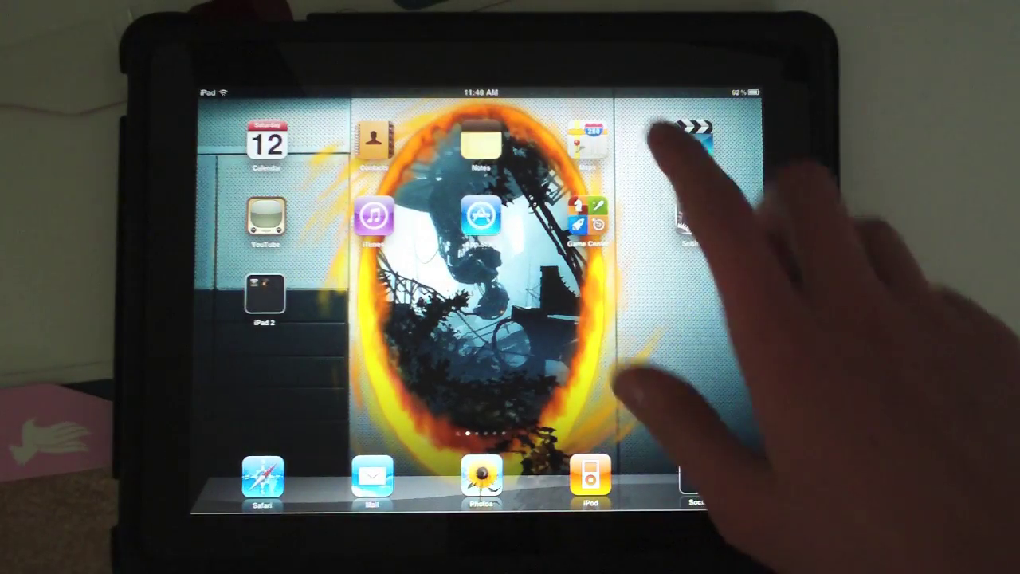
left_click(677, 137)
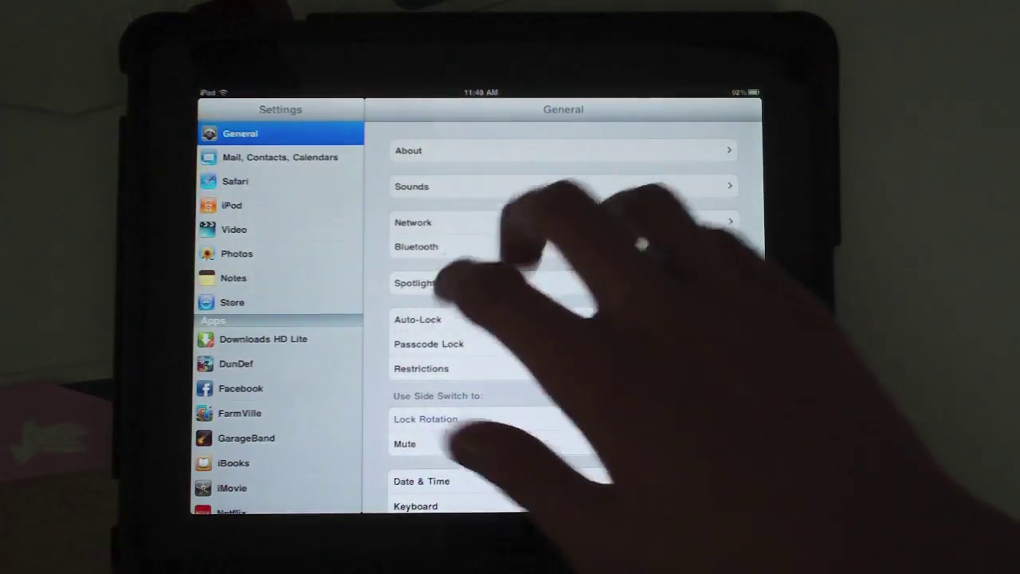
scroll(478, 295, "down", 4)
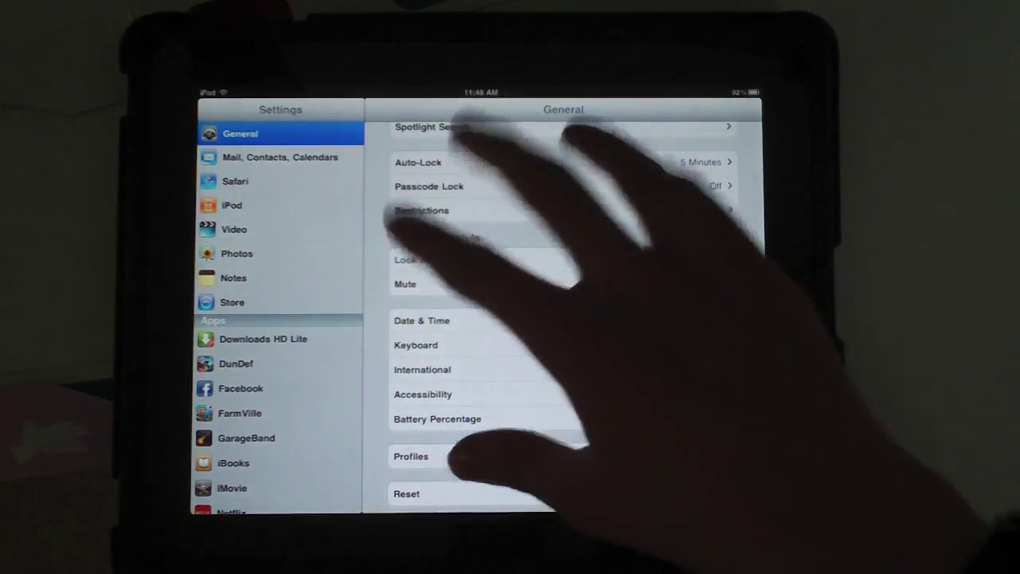
left_click_drag(438, 275, 550, 311)
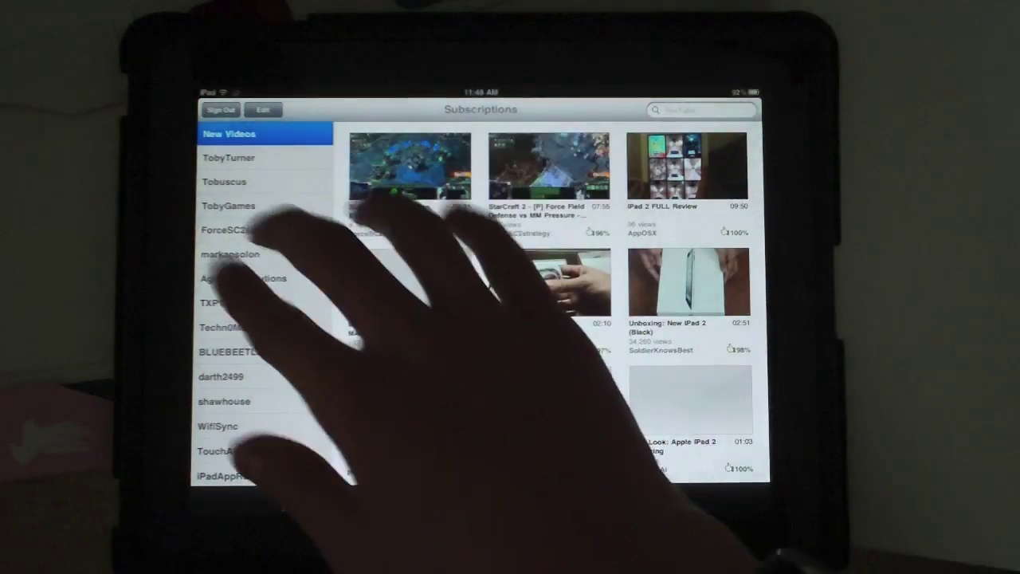
left_click_drag(547, 259, 335, 279)
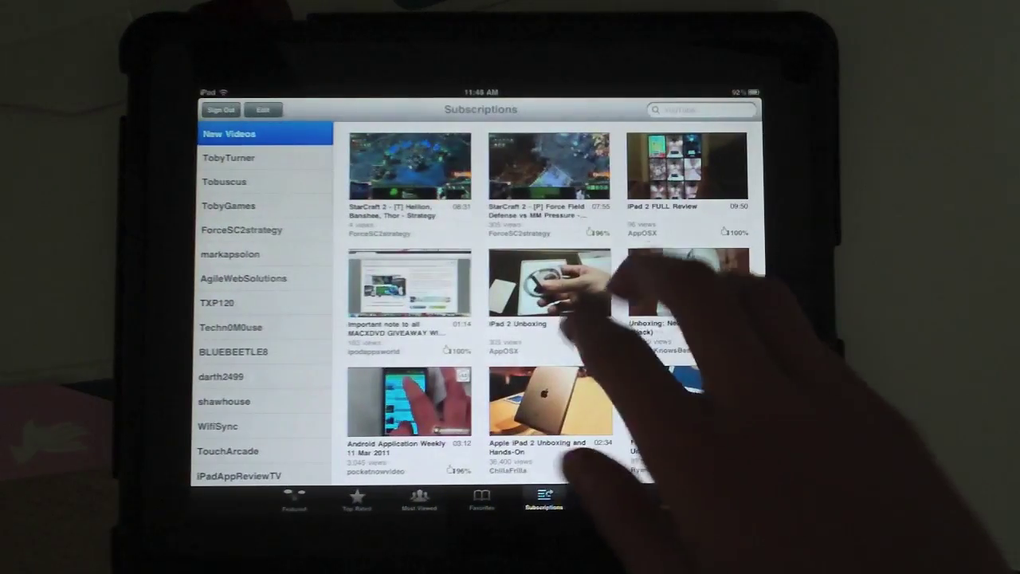
left_click_drag(510, 249, 414, 239)
left_click_drag(621, 263, 275, 343)
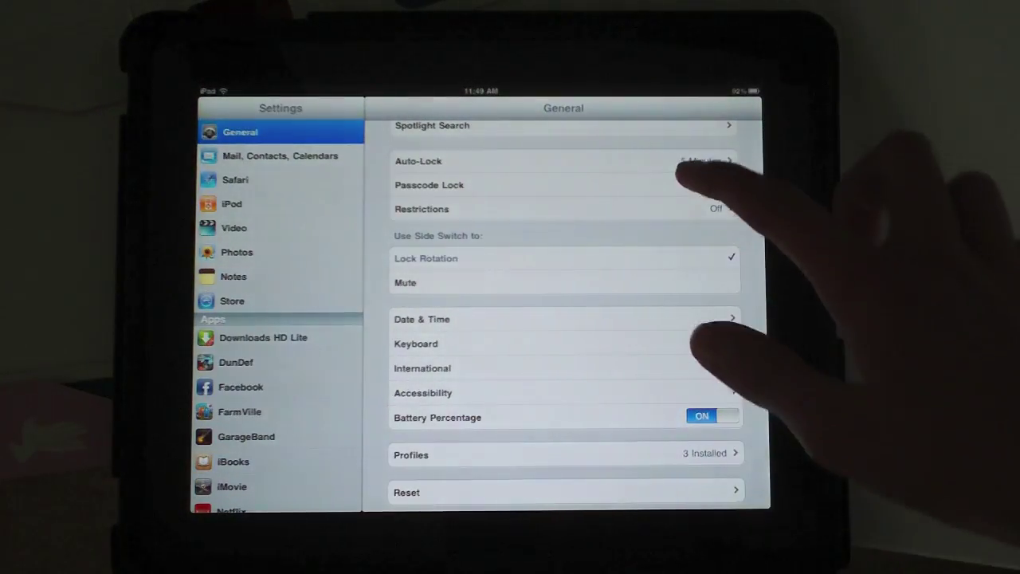
left_click_drag(685, 239, 745, 175)
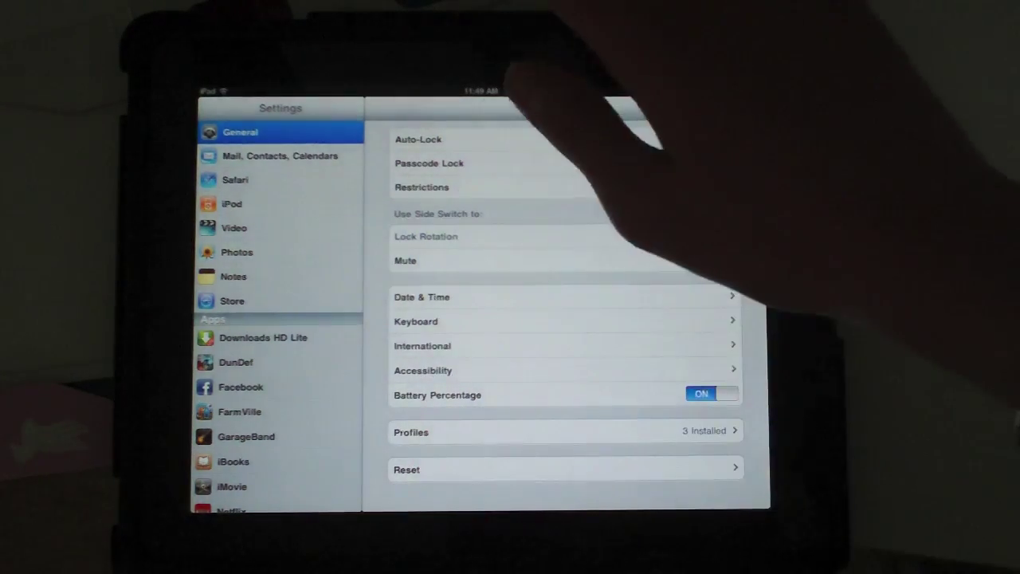
left_click_drag(478, 286, 637, 343)
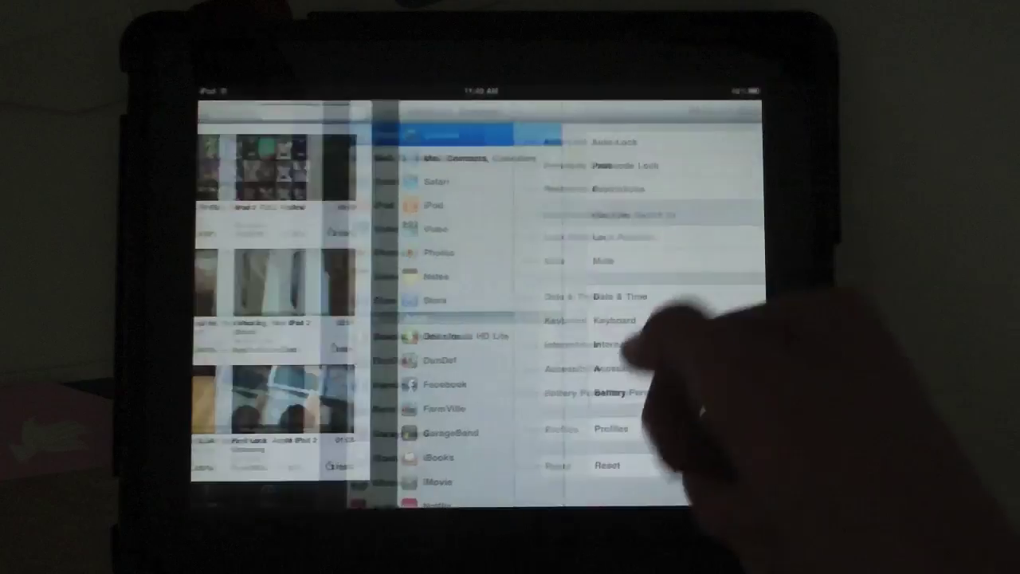
left_click_drag(550, 375, 510, 79)
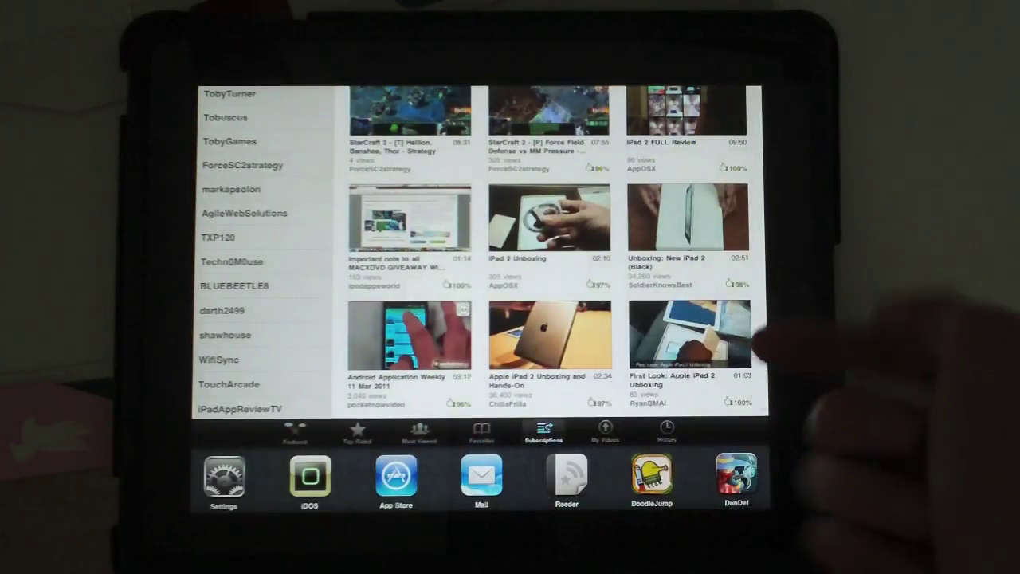
left_click(598, 211)
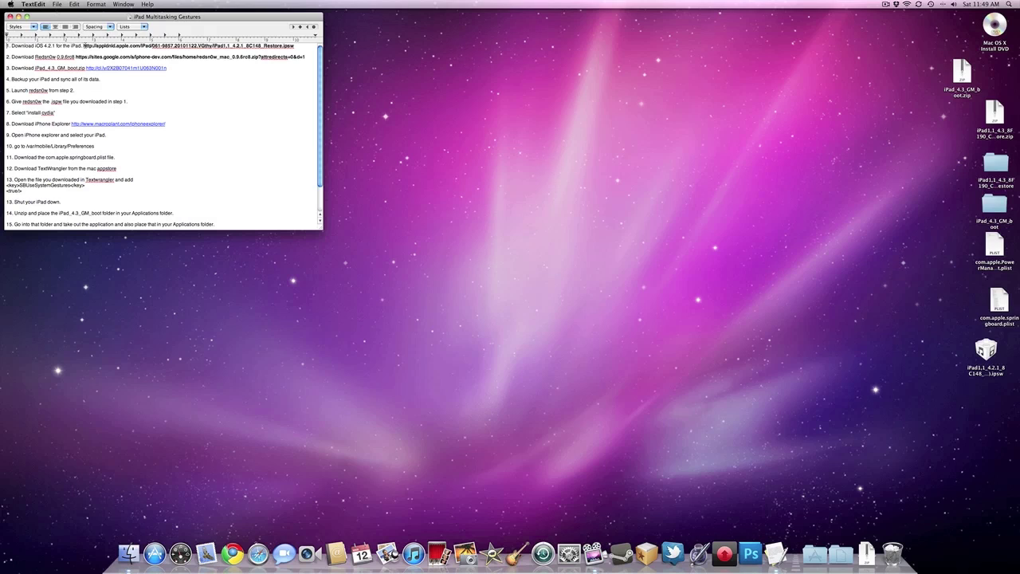
Highlight the iOS 4.2.1 download link in the instructions and point out the matching iPad1,1_4.2.1 firmware file on the desktop.
left_click_drag(82, 46, 300, 47)
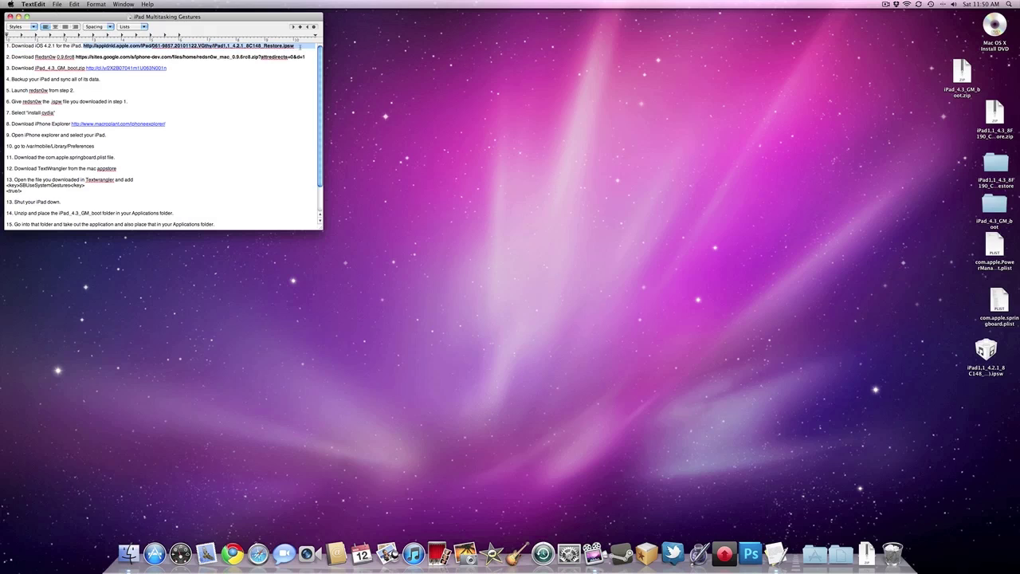
left_click(300, 46)
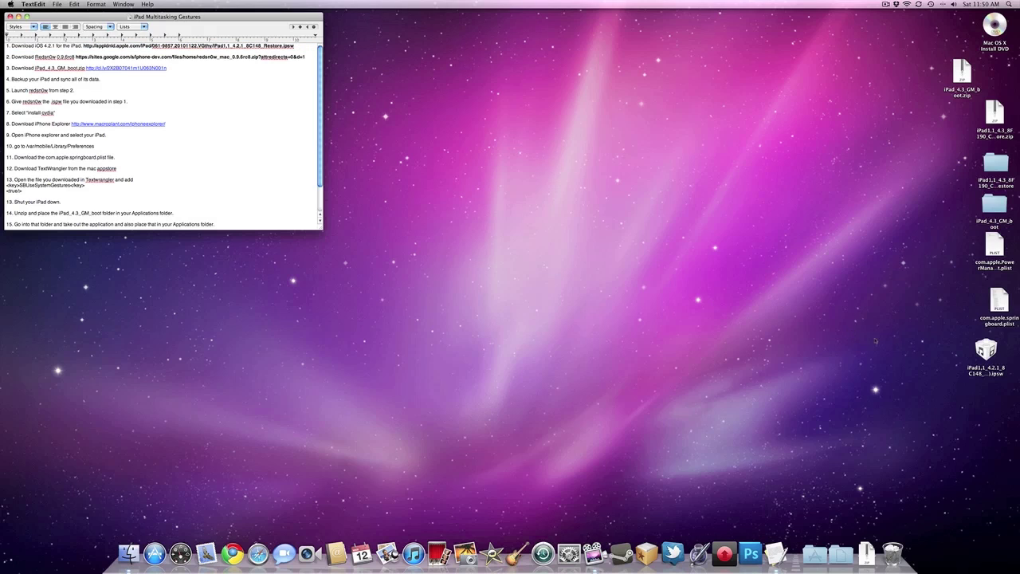
left_click_drag(935, 336, 1009, 387)
left_click_drag(1014, 435, 1018, 412)
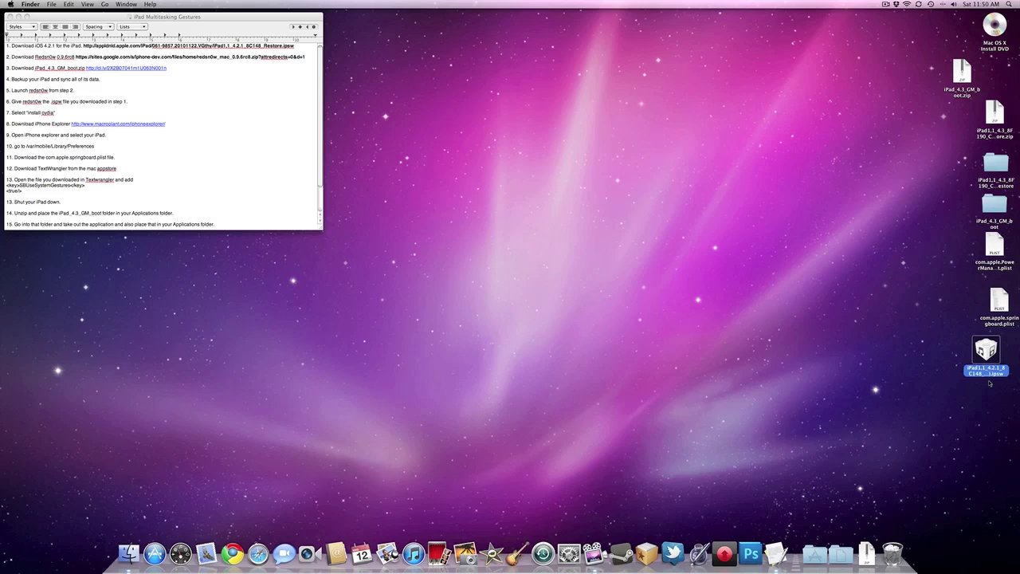
left_click_drag(959, 334, 1019, 435)
left_click_drag(1017, 392, 954, 333)
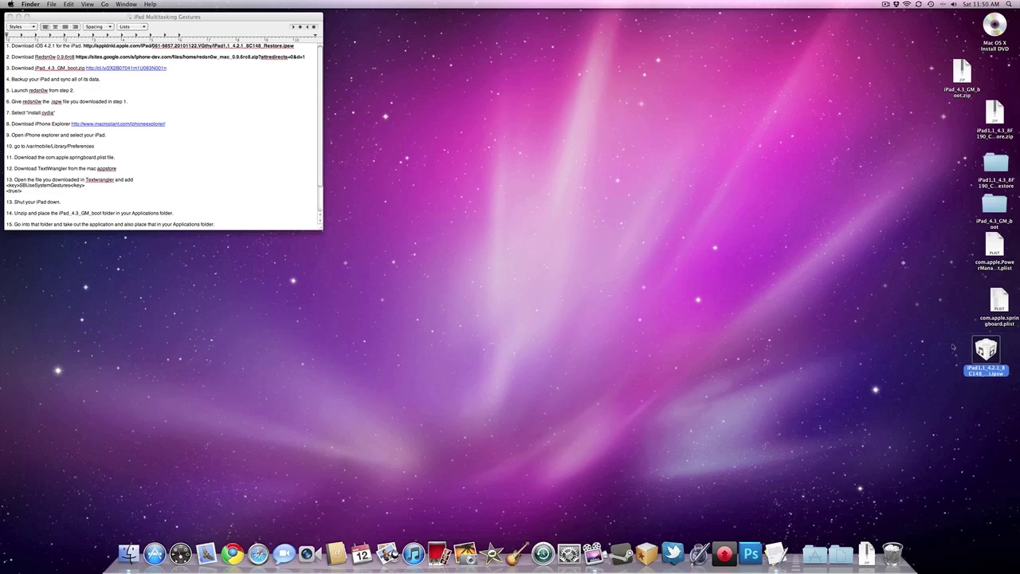
Highlight the Redsn0w 0.9.6rc8 download link in instruction 2 of the iPad Multitasking Gestures document.
left_click(277, 157)
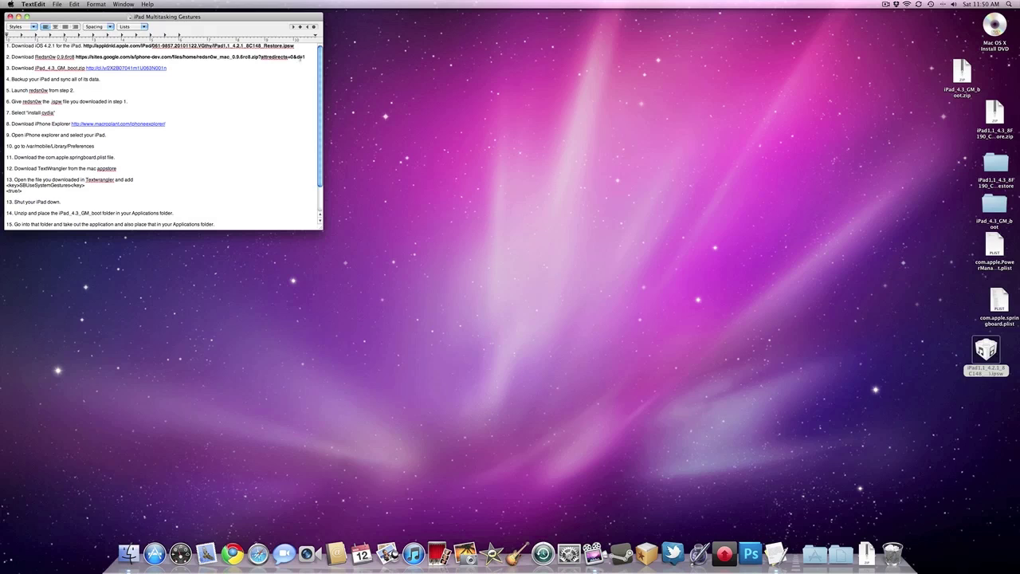
left_click_drag(308, 57, 74, 58)
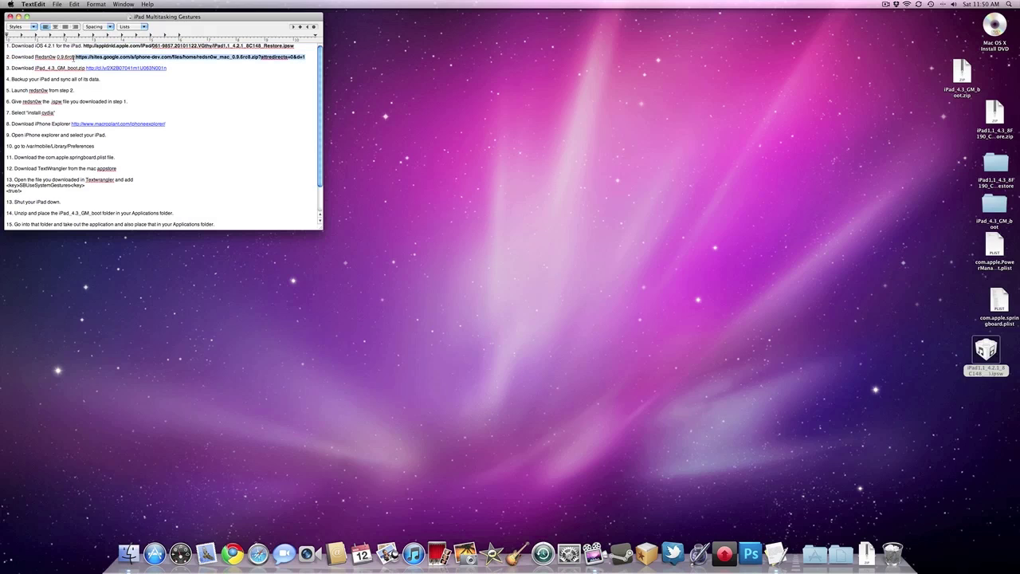
left_click(90, 58)
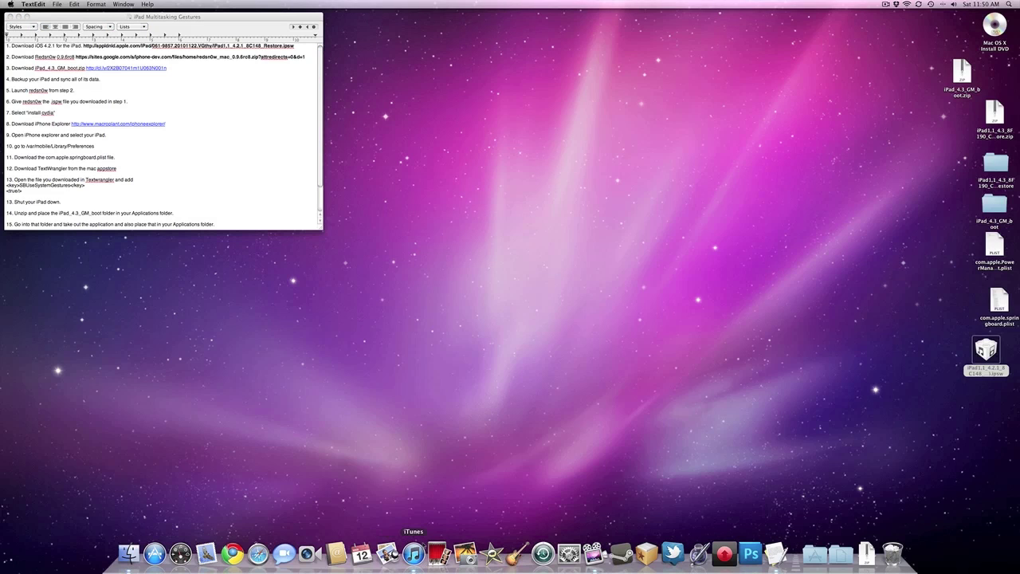
Force quit iTunes.
right_click(413, 552)
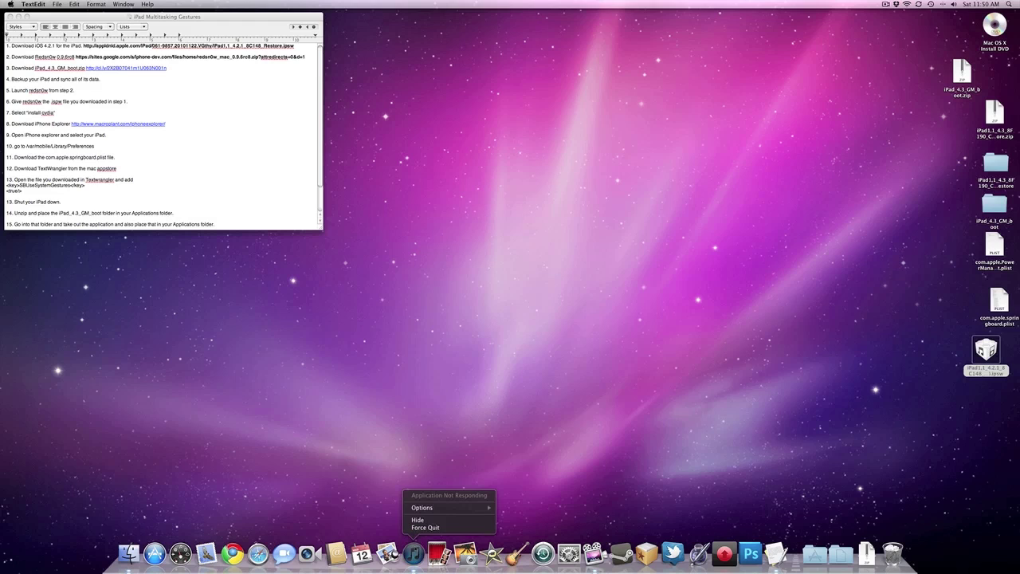
left_click(424, 527)
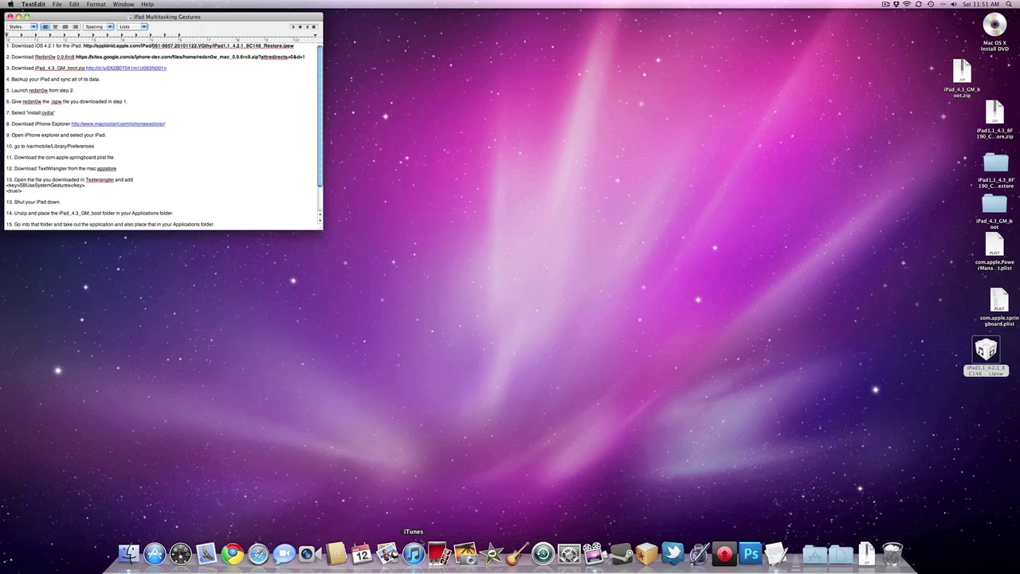
left_click_drag(255, 346, 326, 390)
Highlight instruction 4 about backing up the iPad and syncing its data in the document.
left_click(211, 185)
left_click_drag(7, 80, 114, 81)
left_click(115, 81)
Launch redsn0w and load the iPad1,1_4.2.1_8C148_Restore (1).ipsw firmware file from the Desktop folder.
left_click(815, 552)
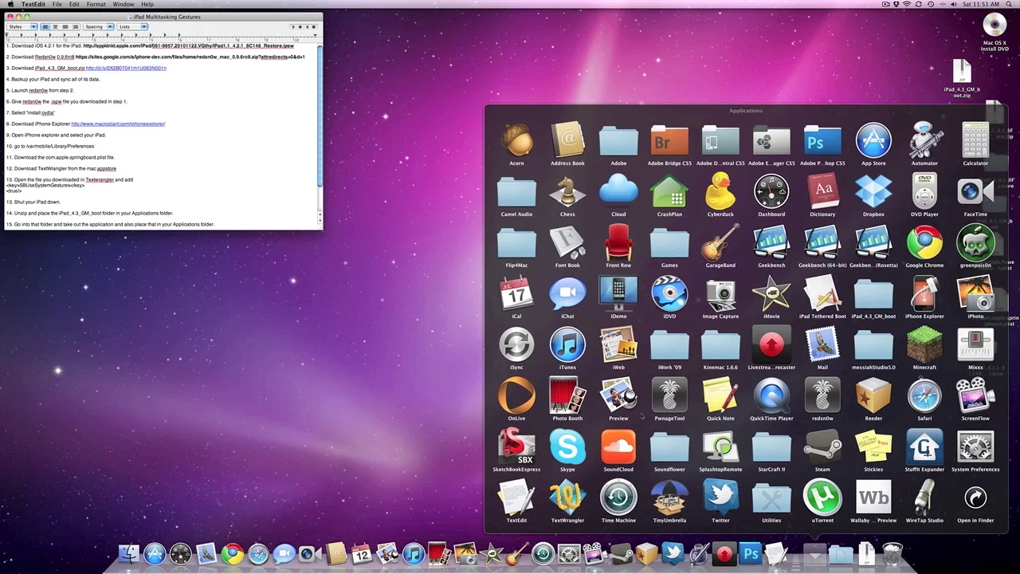
left_click(823, 398)
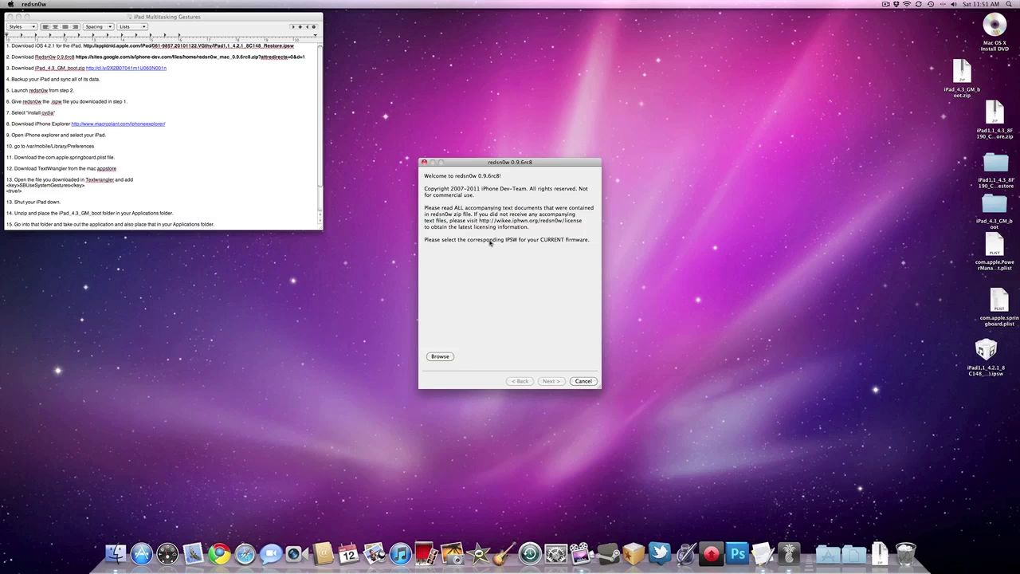
left_click(443, 357)
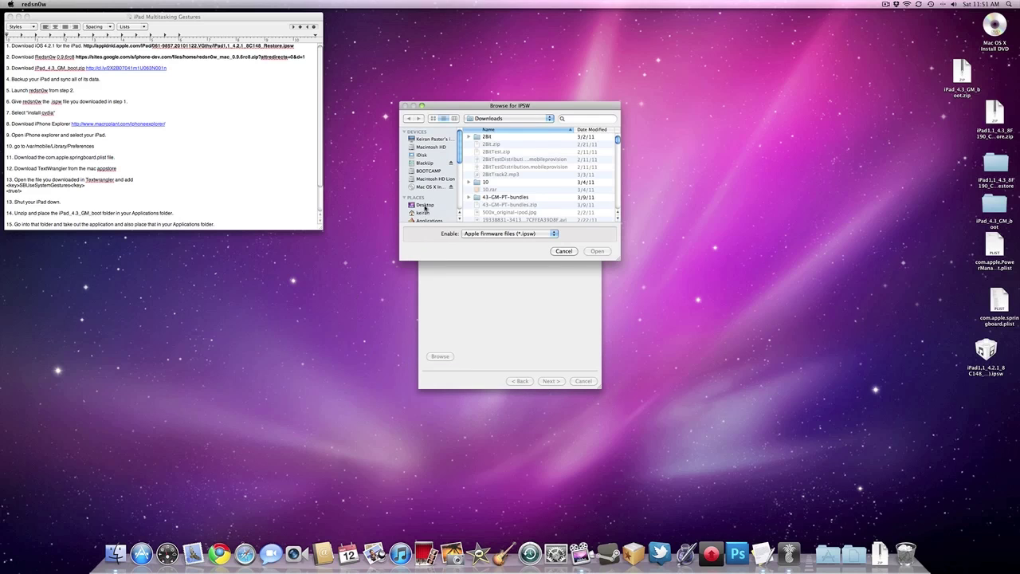
left_click(424, 207)
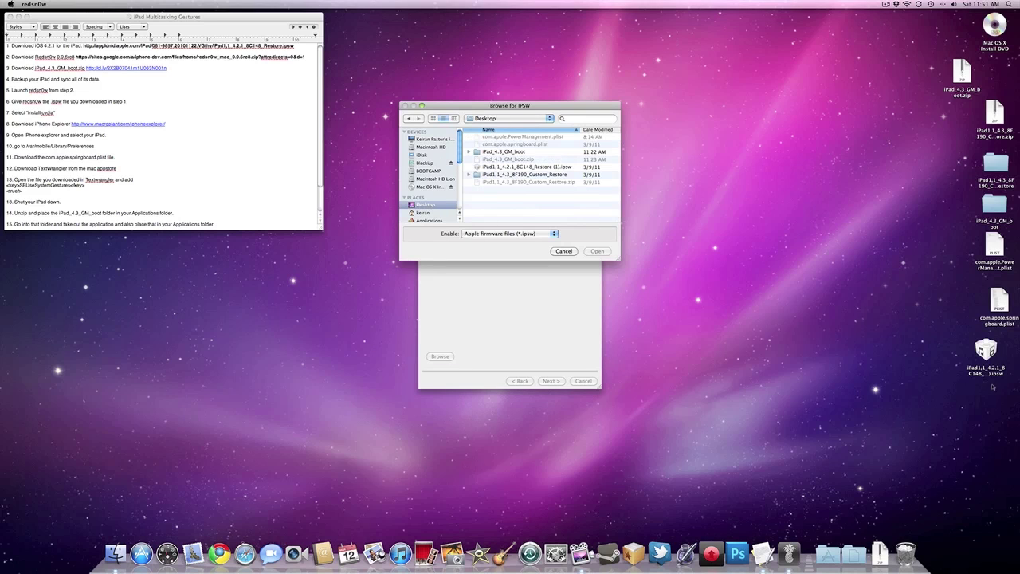
left_click(545, 167)
left_click(597, 252)
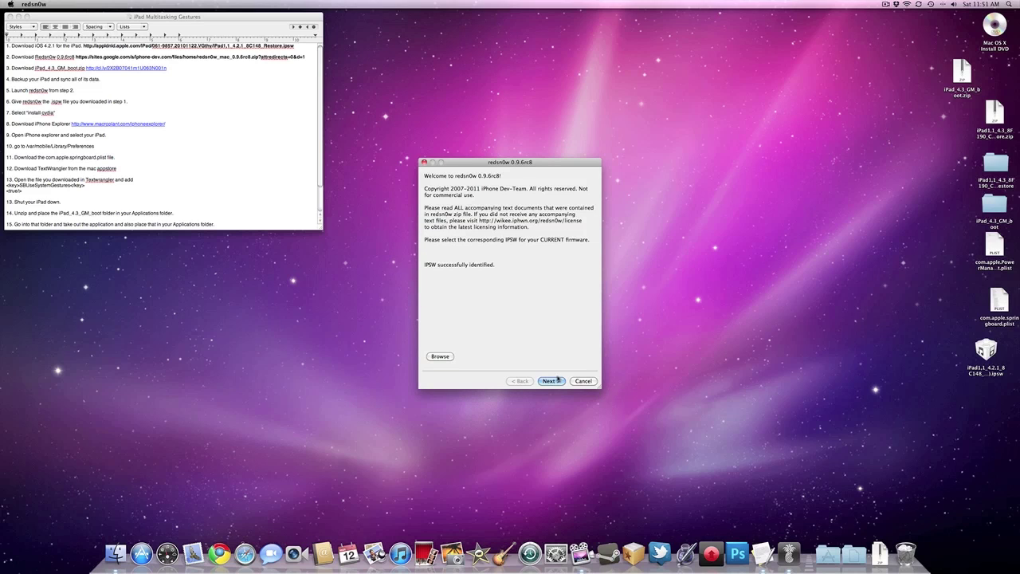
Continue the redsn0w wizard with Install Cydia enabled up to the device power-off instructions, and cancel it there.
left_click(558, 380)
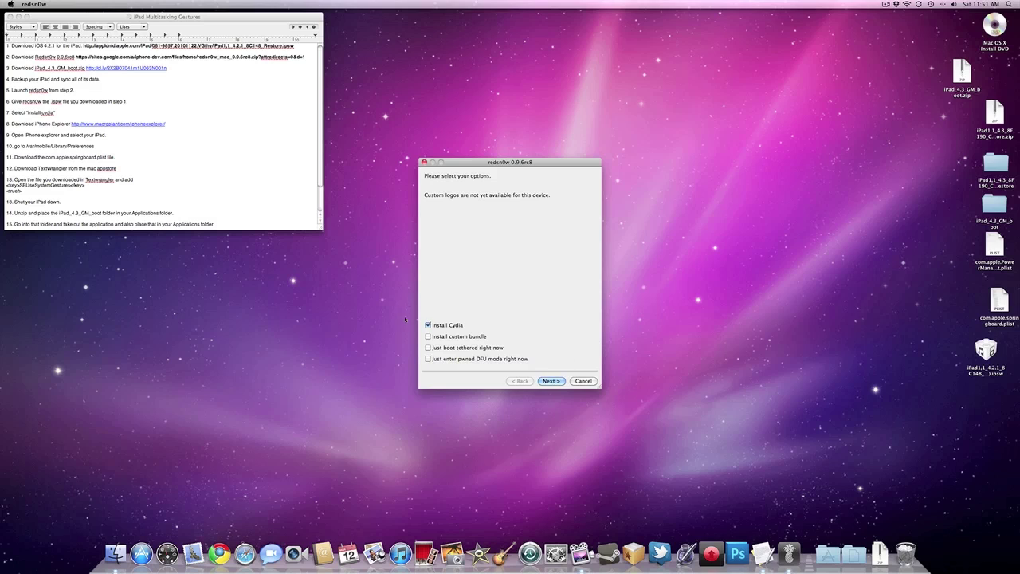
left_click(548, 382)
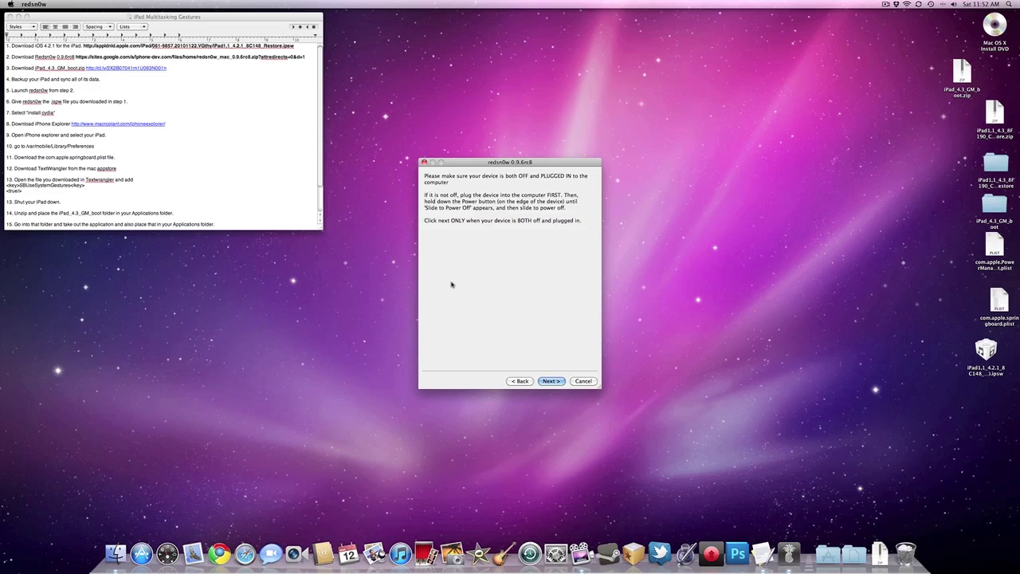
left_click(584, 381)
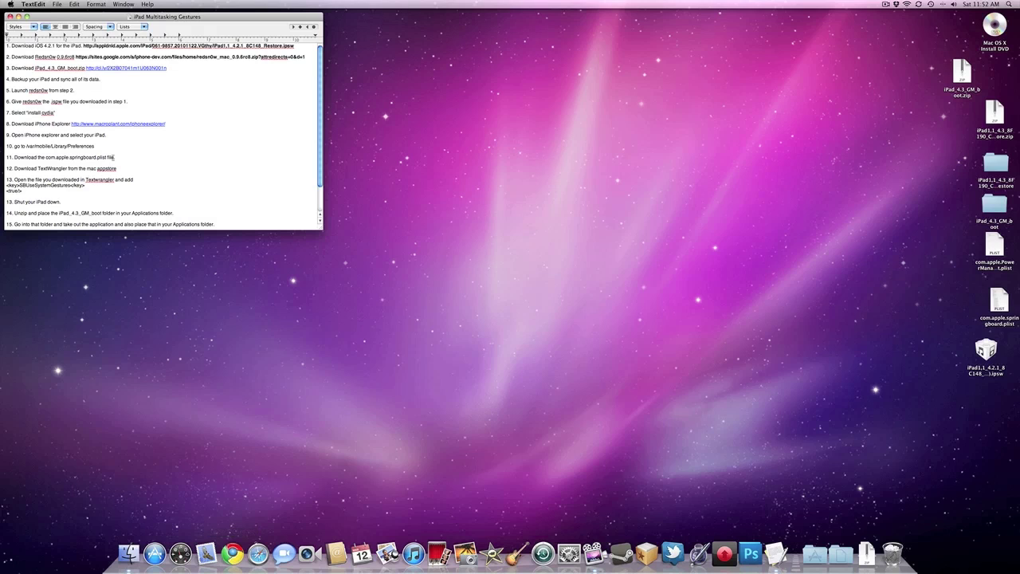
Open the iPhone Explorer download link from instruction 8 and return to the instructions document.
left_click(120, 126)
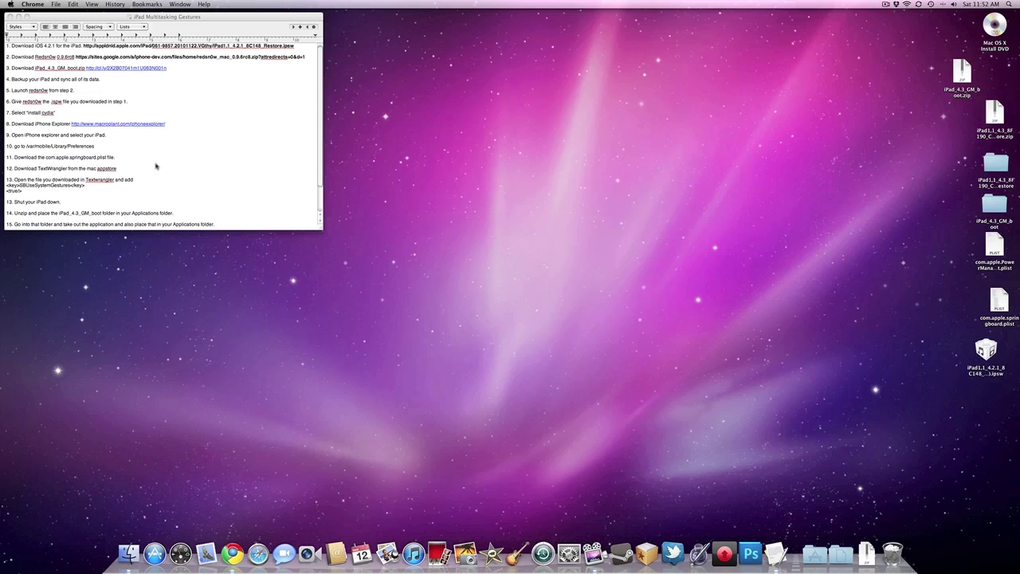
left_click(157, 166)
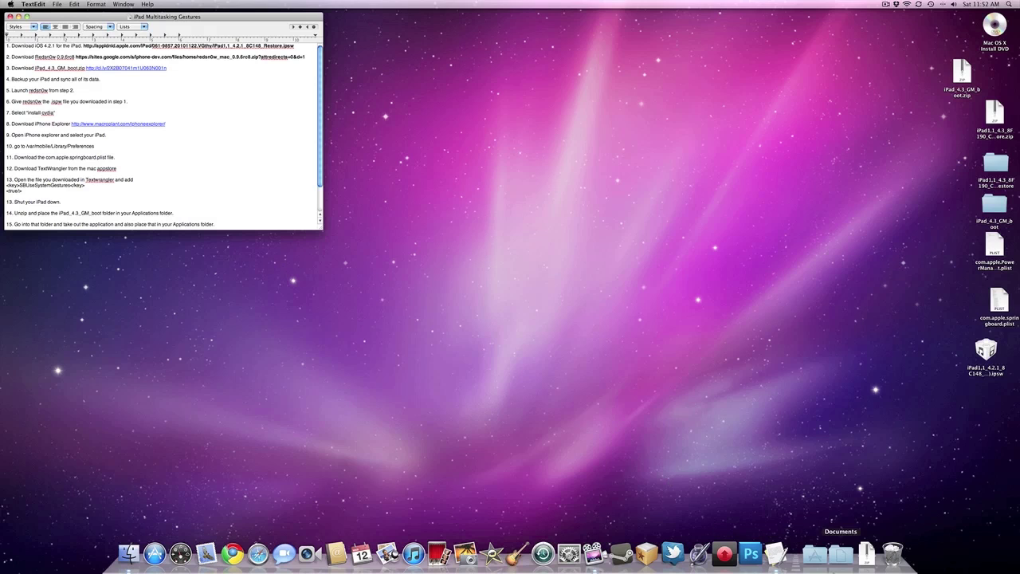
Launch iPhone Explorer from the Applications folder and move its window clear of the instructions document.
left_click(813, 552)
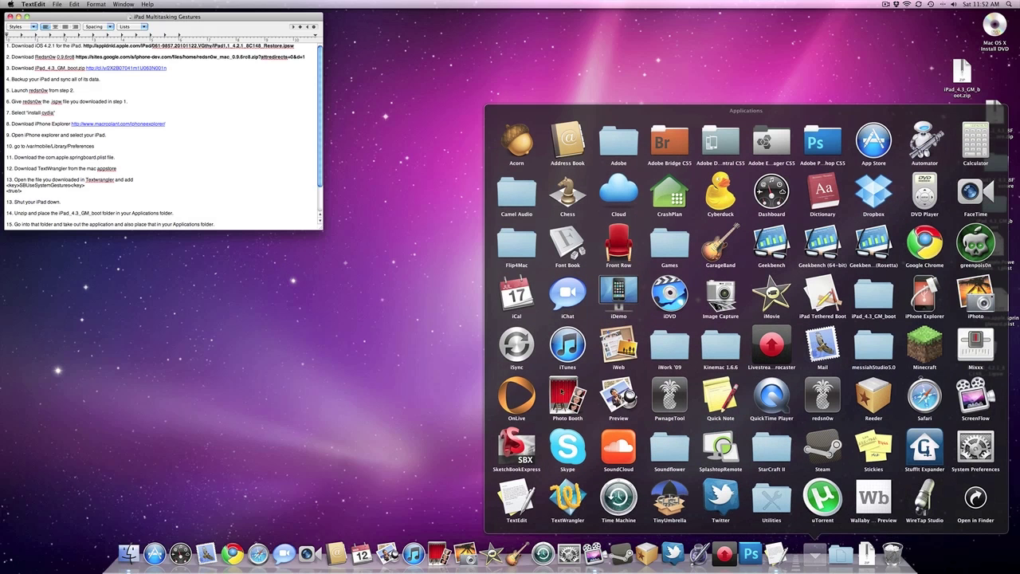
left_click(925, 294)
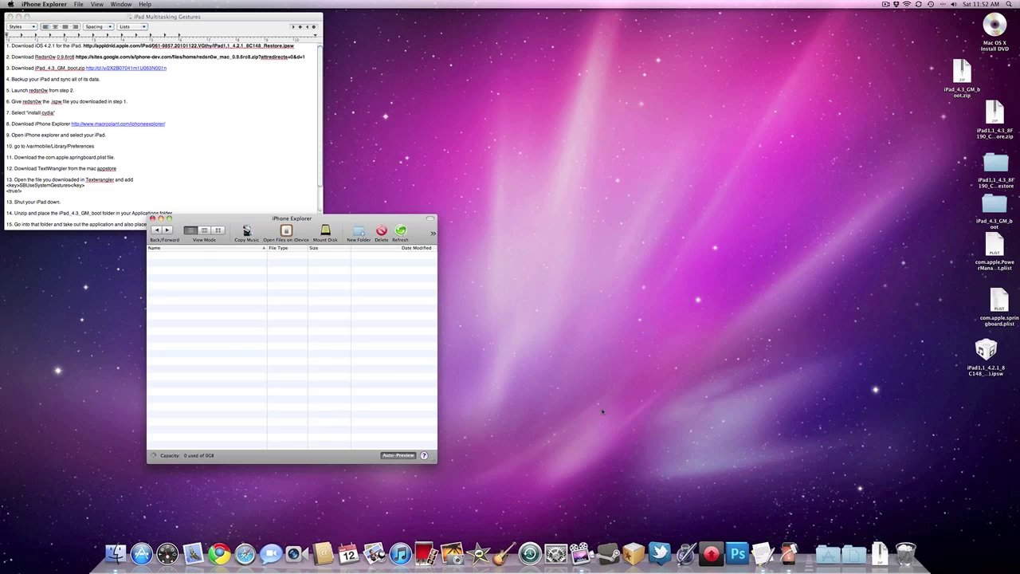
left_click_drag(243, 217, 457, 142)
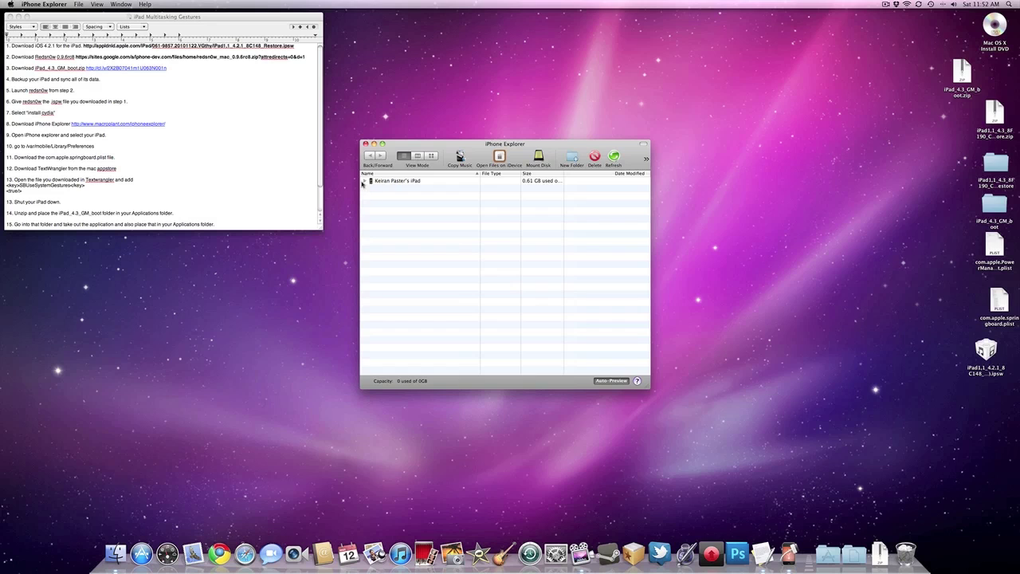
Expand the iPad's Root file tree down to the var/mobile/Library folder.
left_click(364, 182)
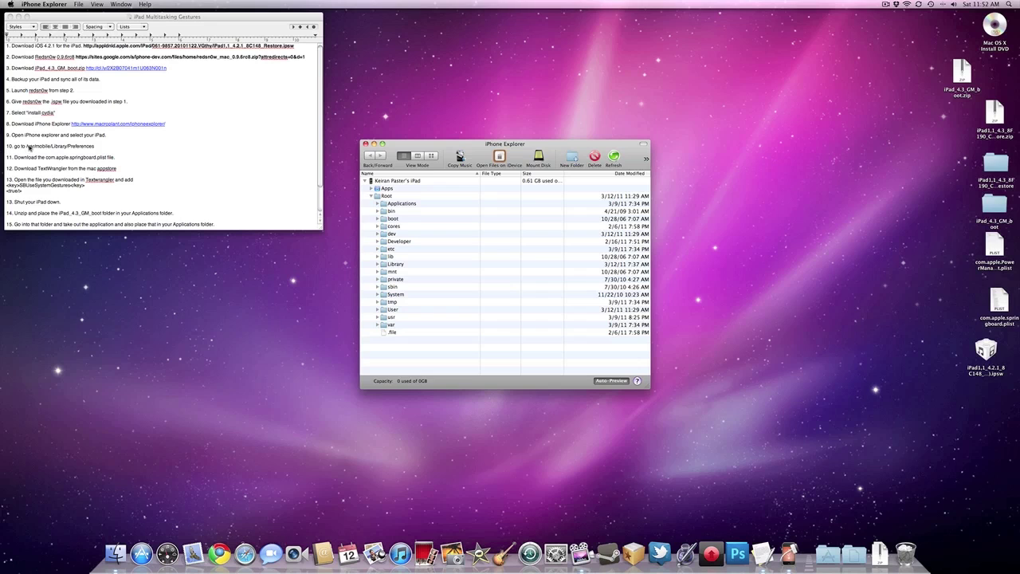
double_click(406, 325)
scroll(408, 321, "down", 5)
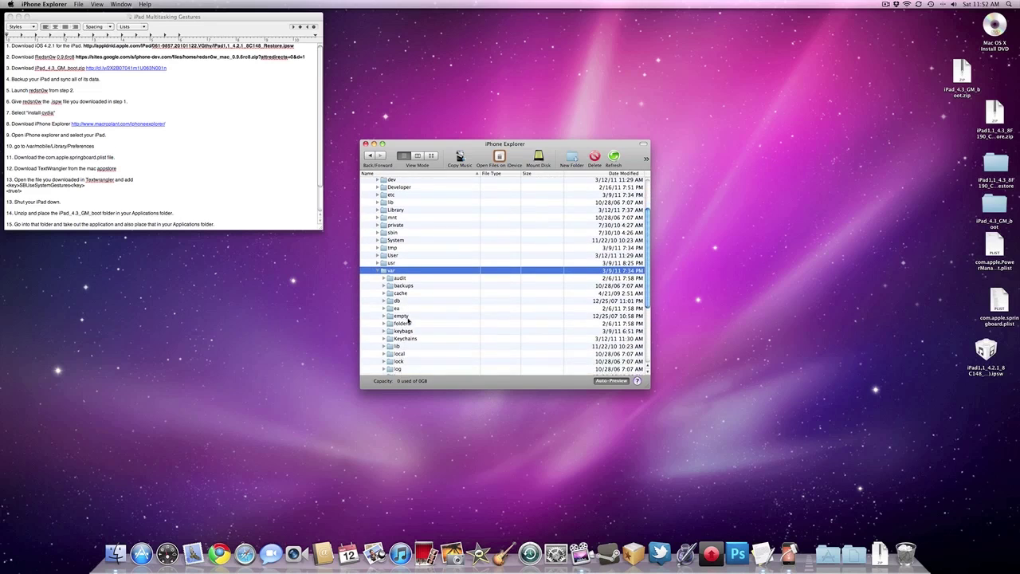
double_click(404, 344)
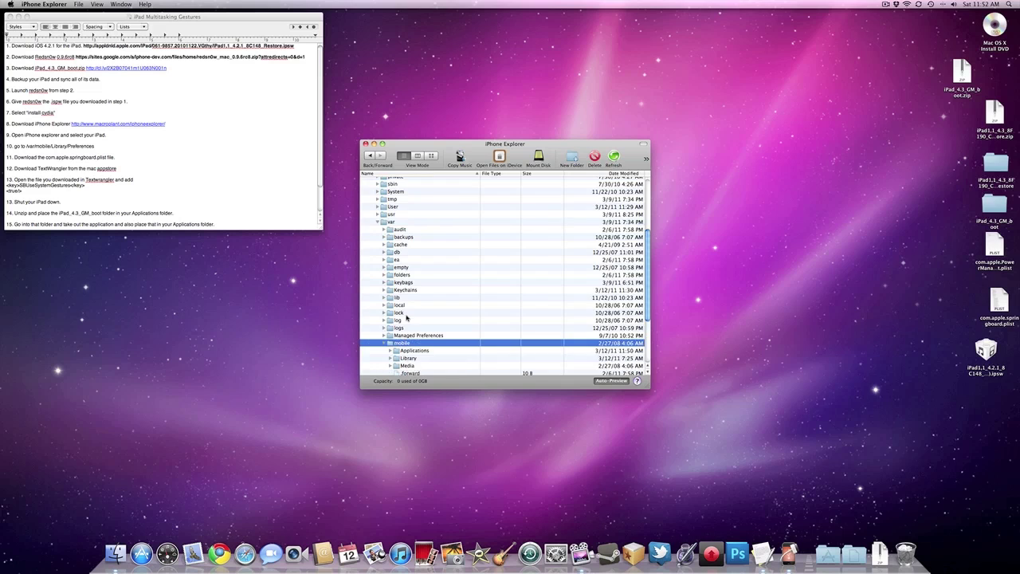
scroll(405, 311, "down", 5)
left_click(406, 274)
double_click(406, 273)
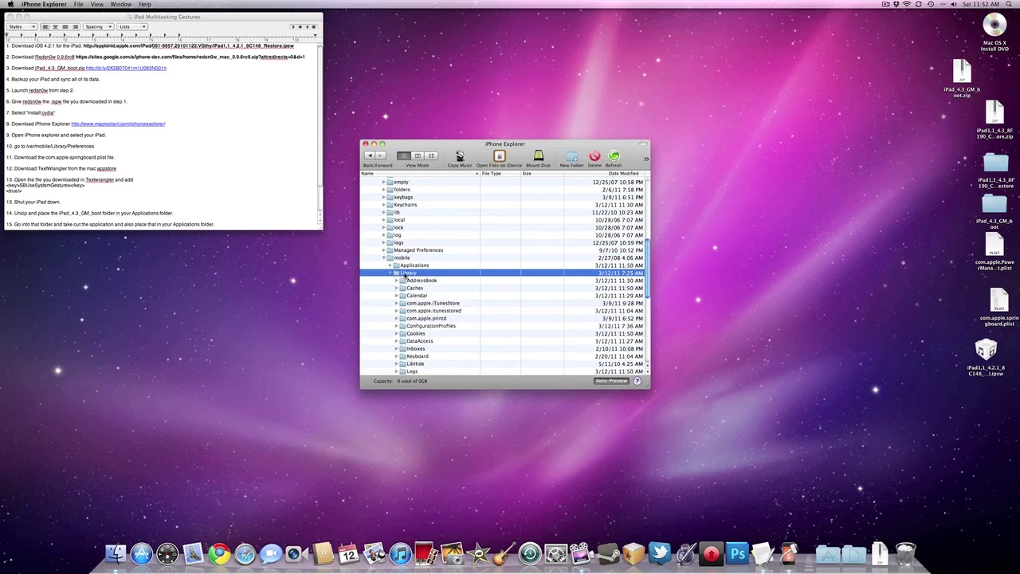
Look through var/preferences/SystemConfiguration for the com.apple.springboard.plist file.
scroll(405, 273, "down", 5)
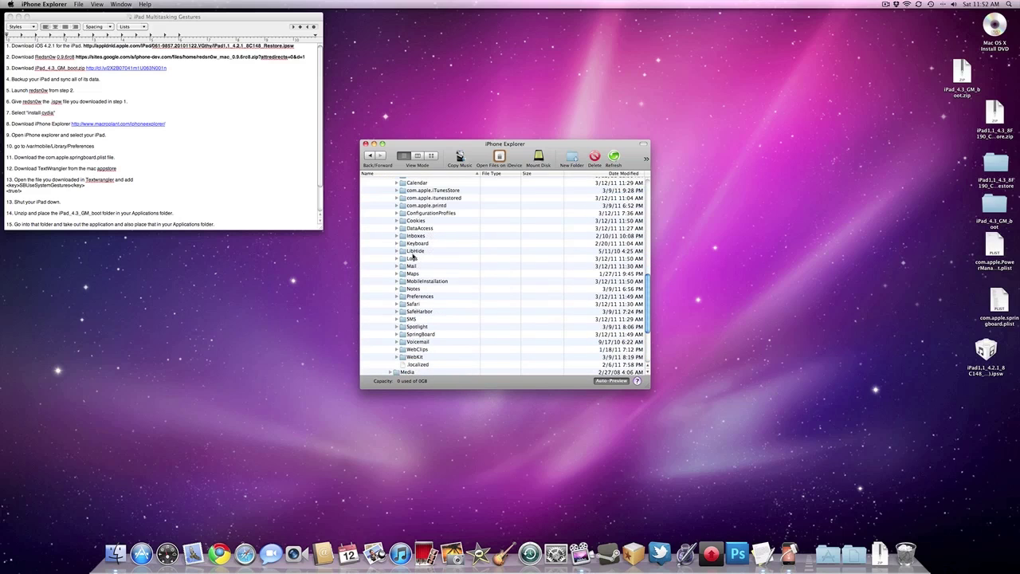
scroll(424, 314, "up", 3)
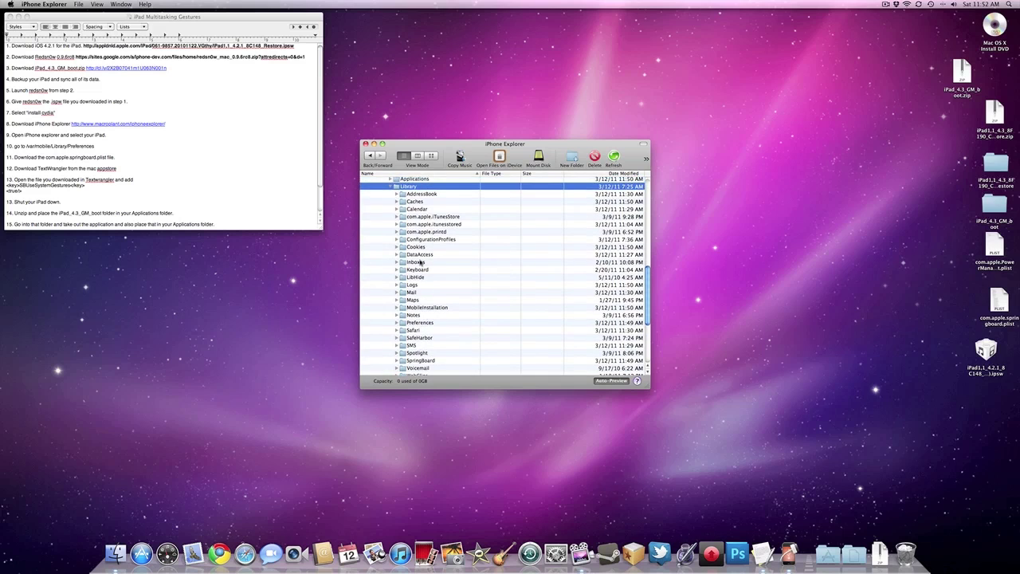
scroll(420, 263, "down", 5)
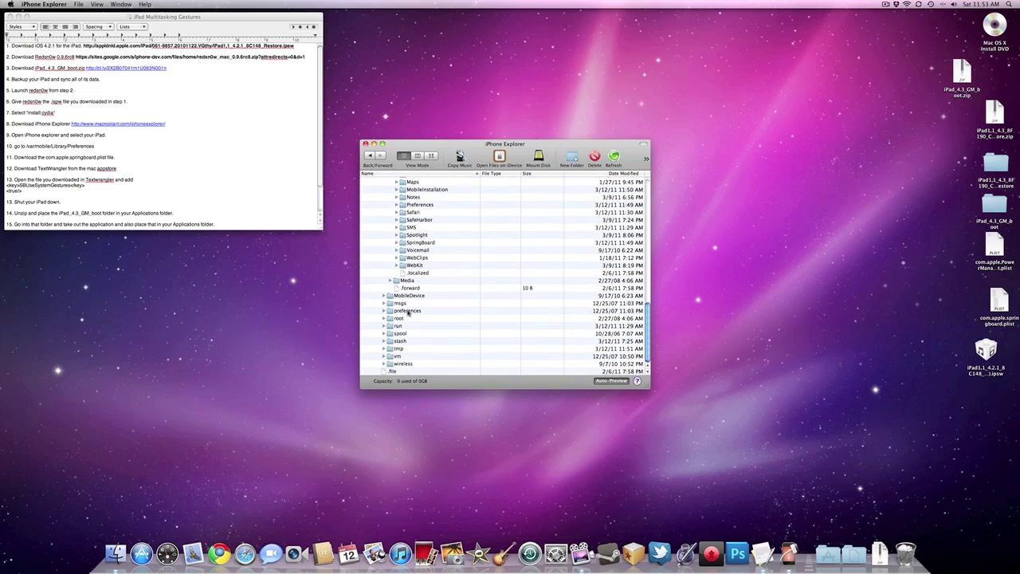
double_click(409, 309)
scroll(413, 299, "down", 1)
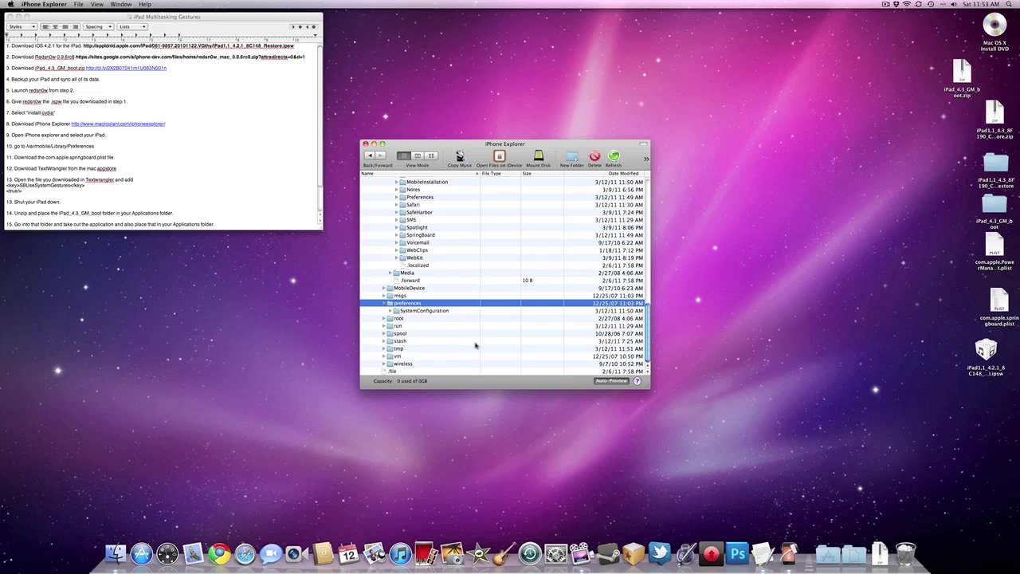
double_click(424, 311)
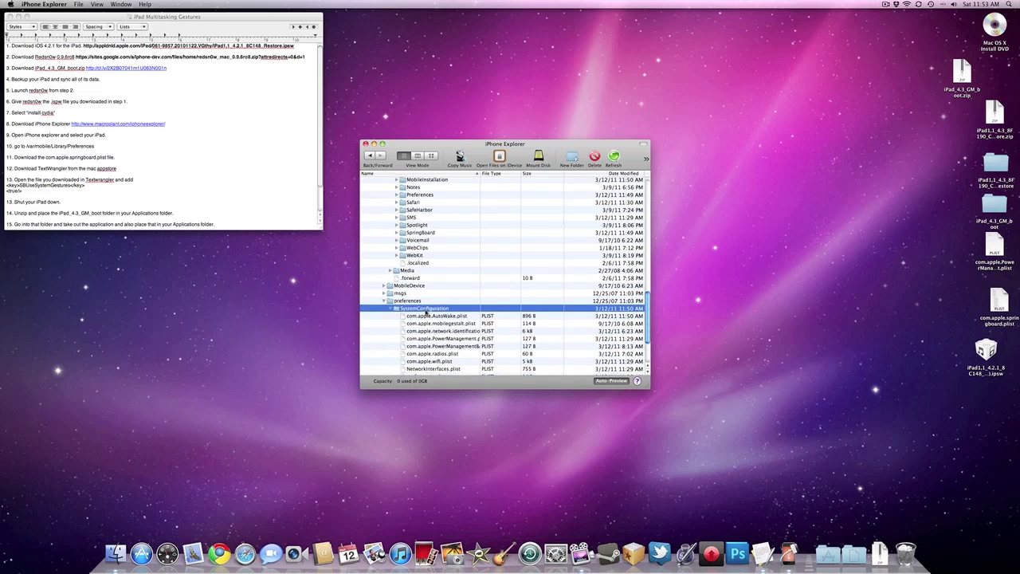
scroll(426, 312, "down", 3)
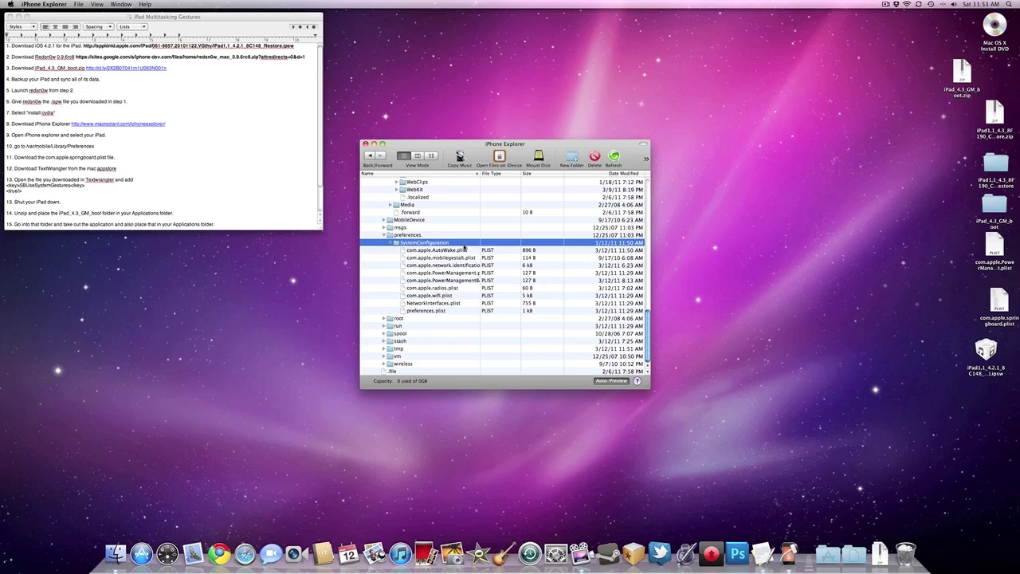
scroll(464, 247, "up", 2)
scroll(464, 247, "down", 2)
Expand the Preferences folder inside var/mobile/Library to list its files.
scroll(472, 305, "up", 10)
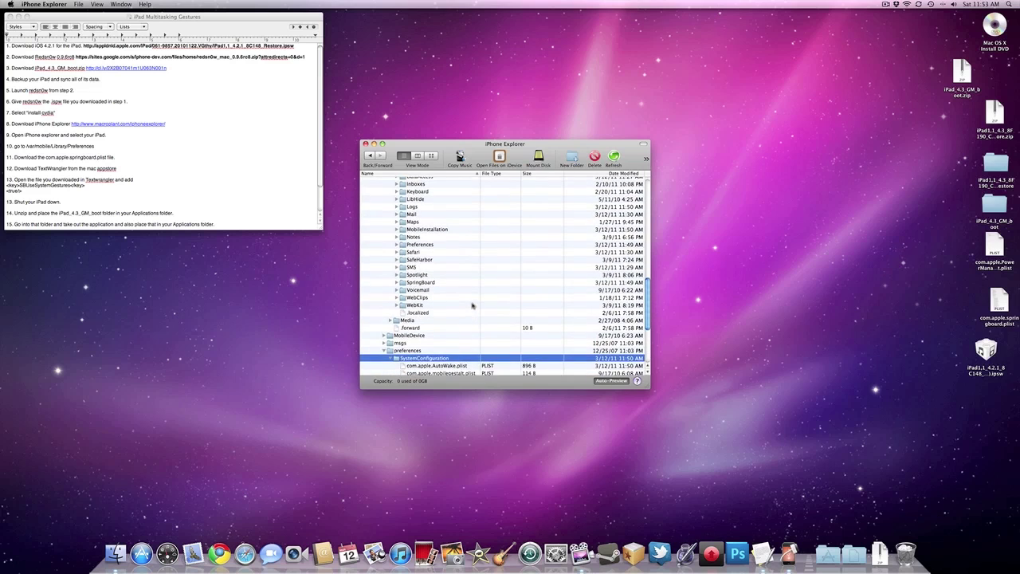
left_click(429, 286)
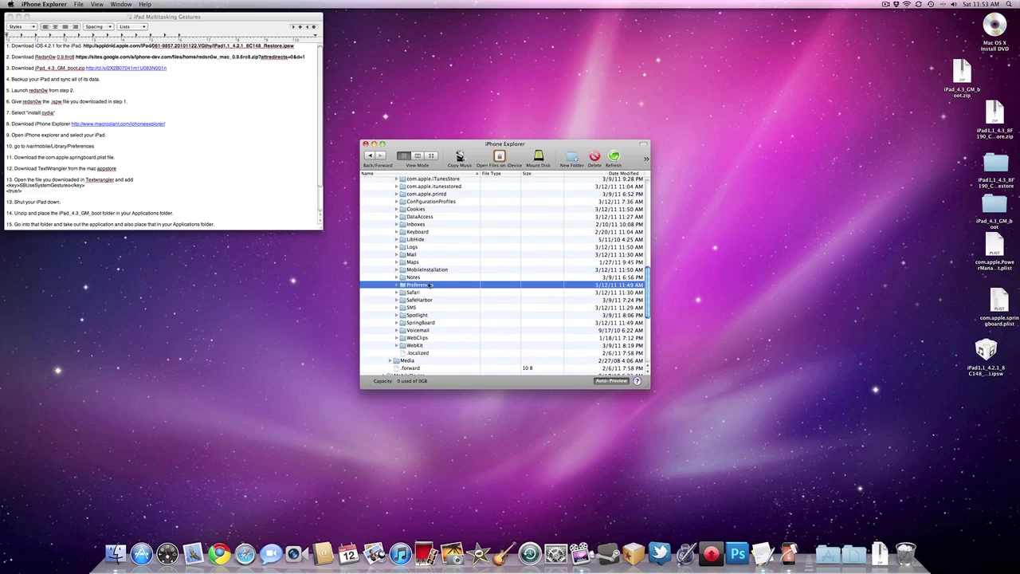
left_click(396, 285)
scroll(403, 288, "down", 5)
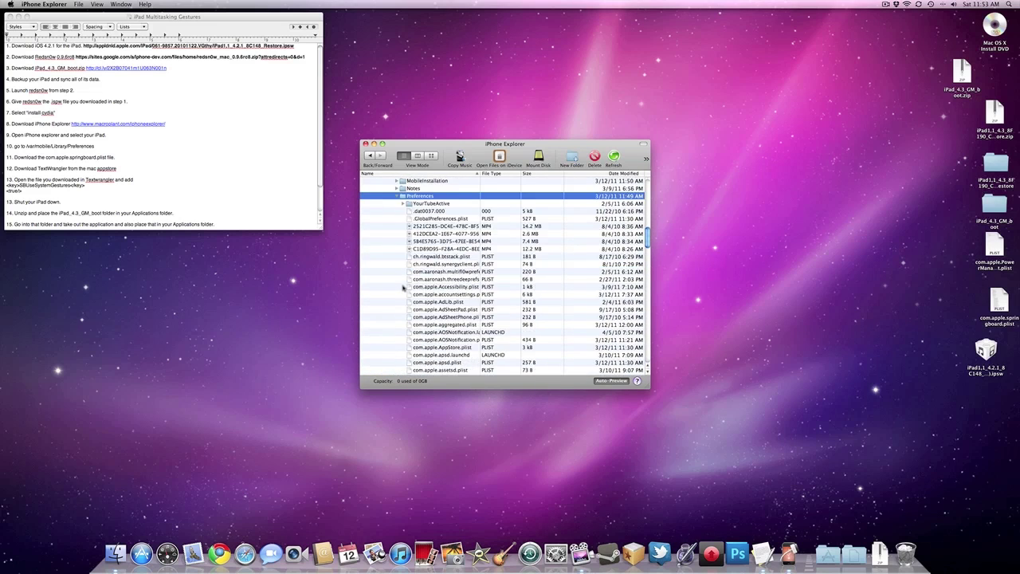
scroll(403, 288, "down", 20)
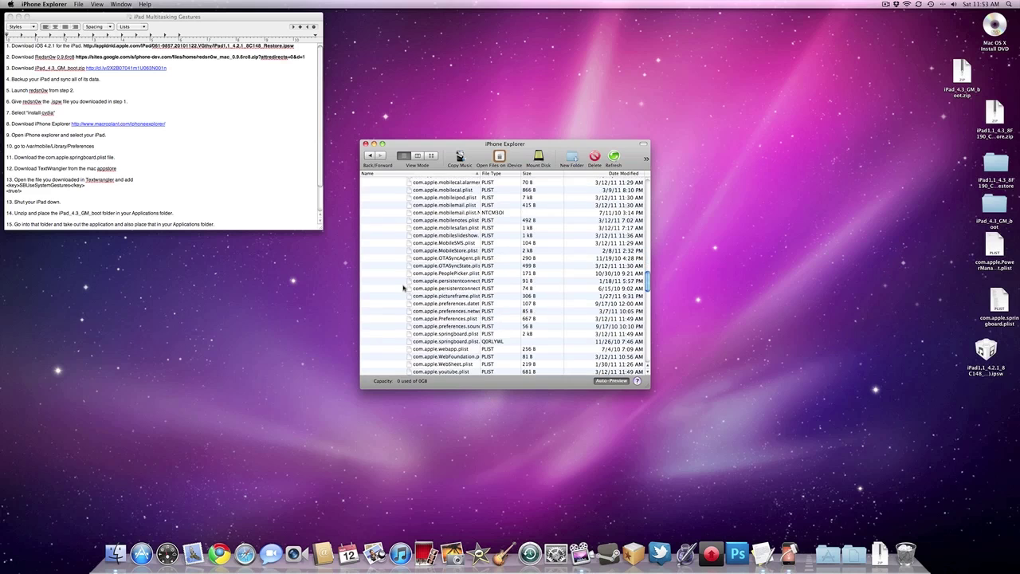
scroll(404, 288, "up", 20)
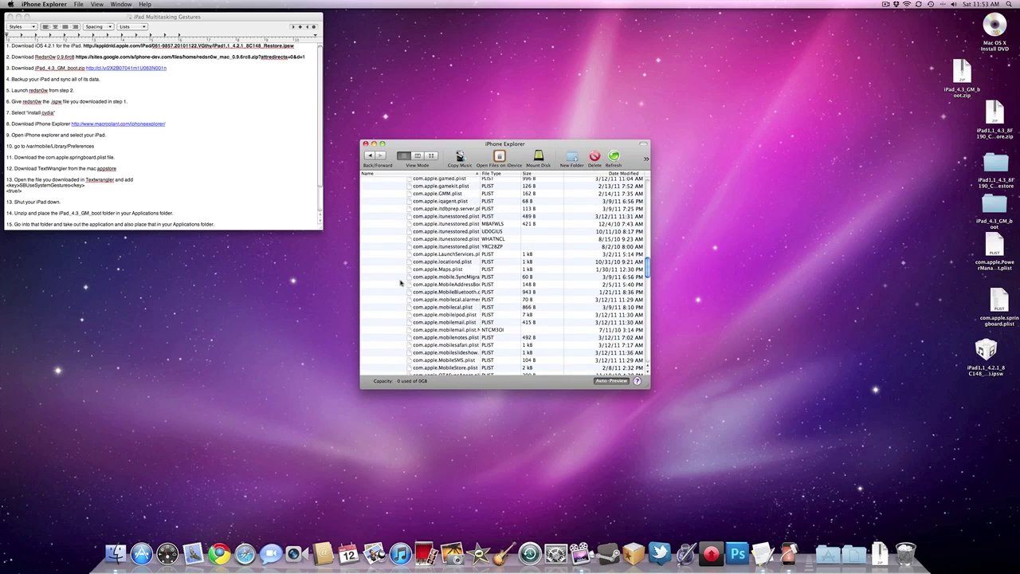
scroll(400, 276, "down", 3)
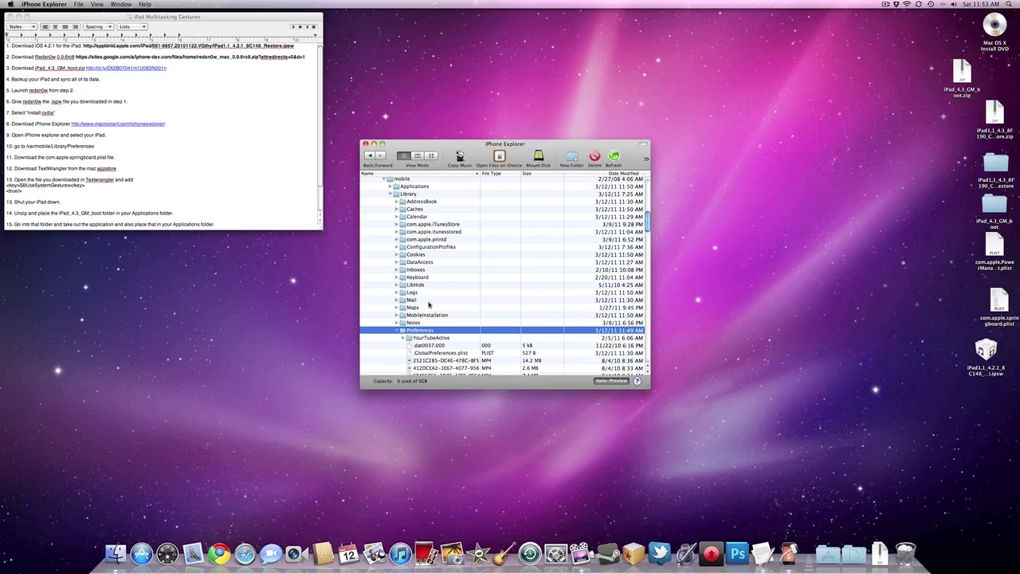
scroll(428, 304, "down", 3)
left_click(381, 272)
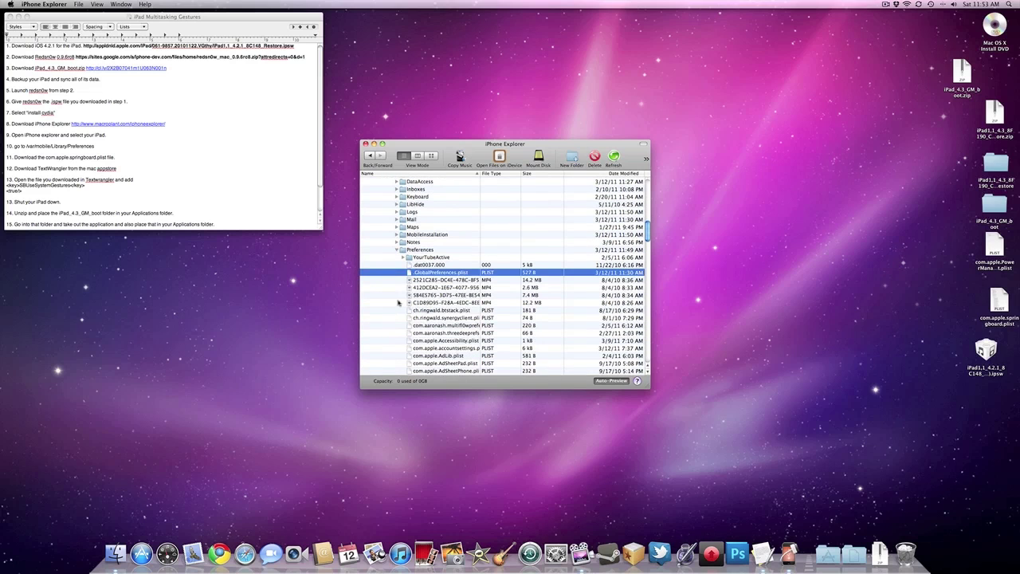
Copy com.apple.springboard.plist from the iPad's Preferences folder to the Mac's Documents folder and check that it is there.
scroll(424, 295, "down", 4)
scroll(423, 294, "down", 8)
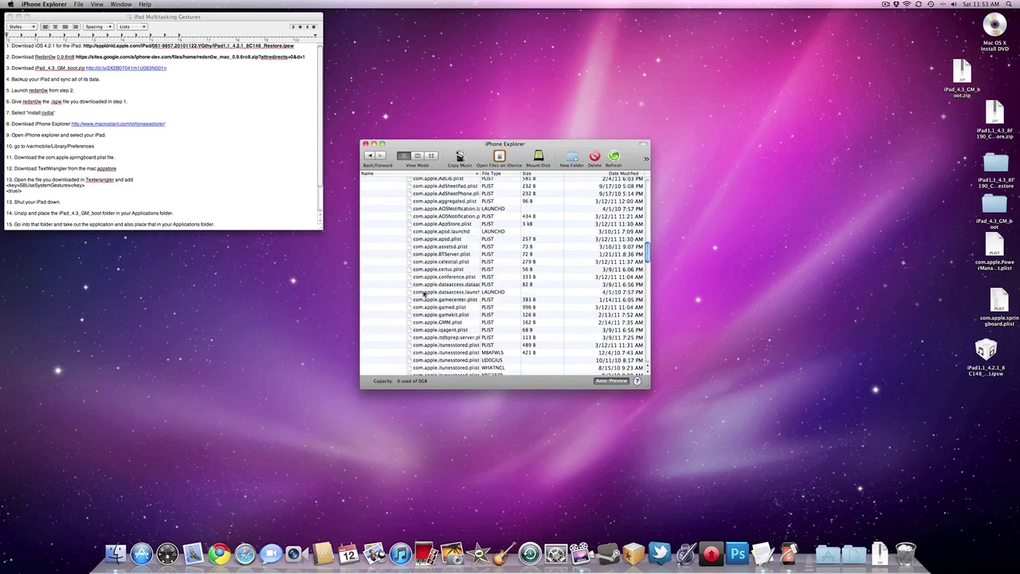
scroll(424, 294, "down", 8)
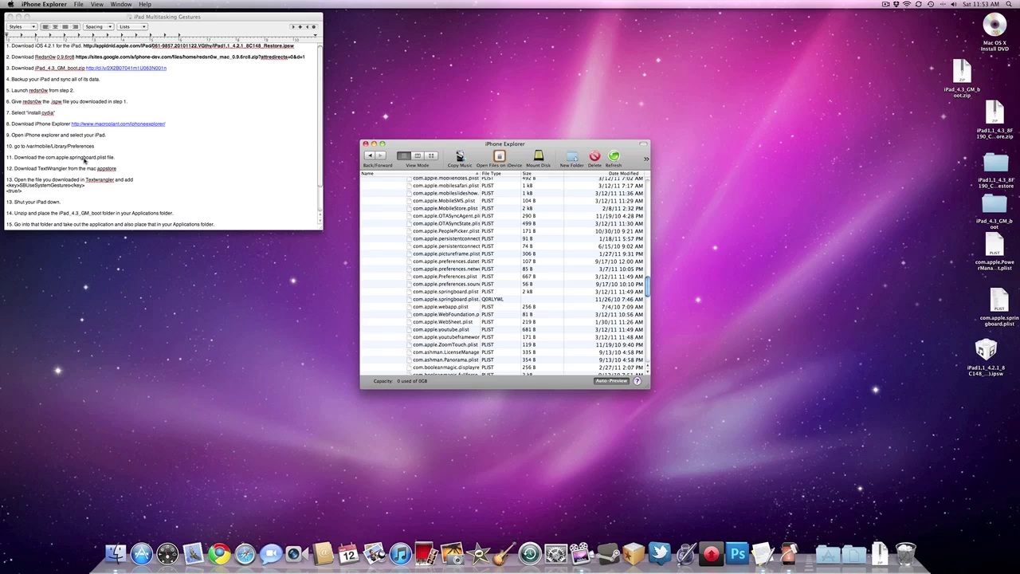
scroll(464, 296, "down", 1)
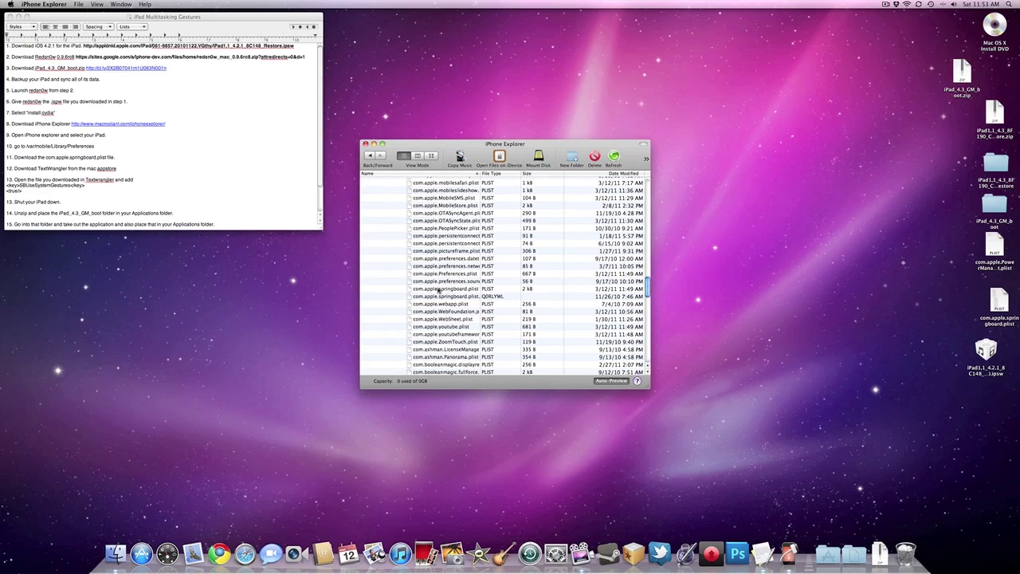
left_click(440, 289)
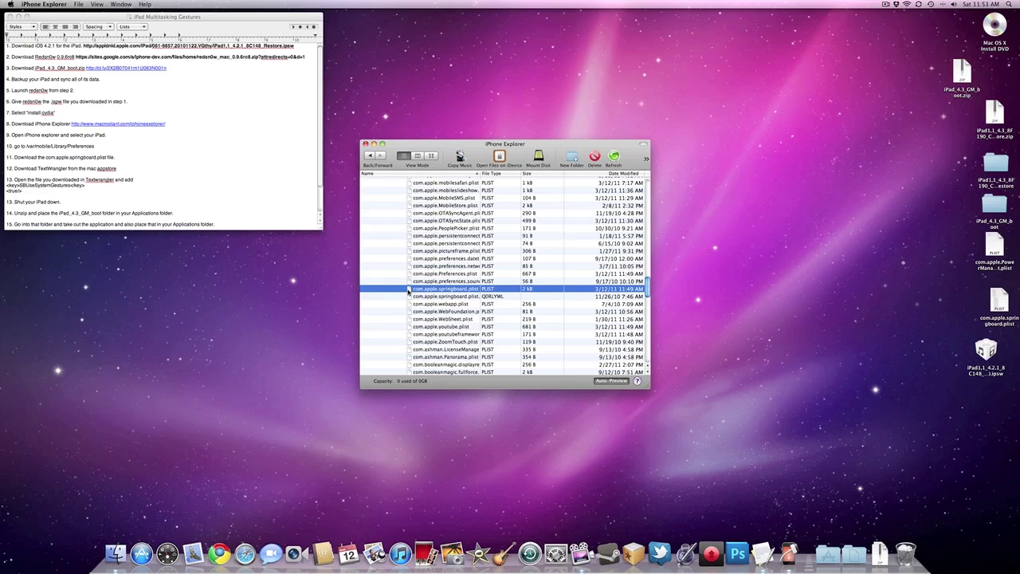
left_click_drag(408, 291, 857, 567)
left_click(855, 564)
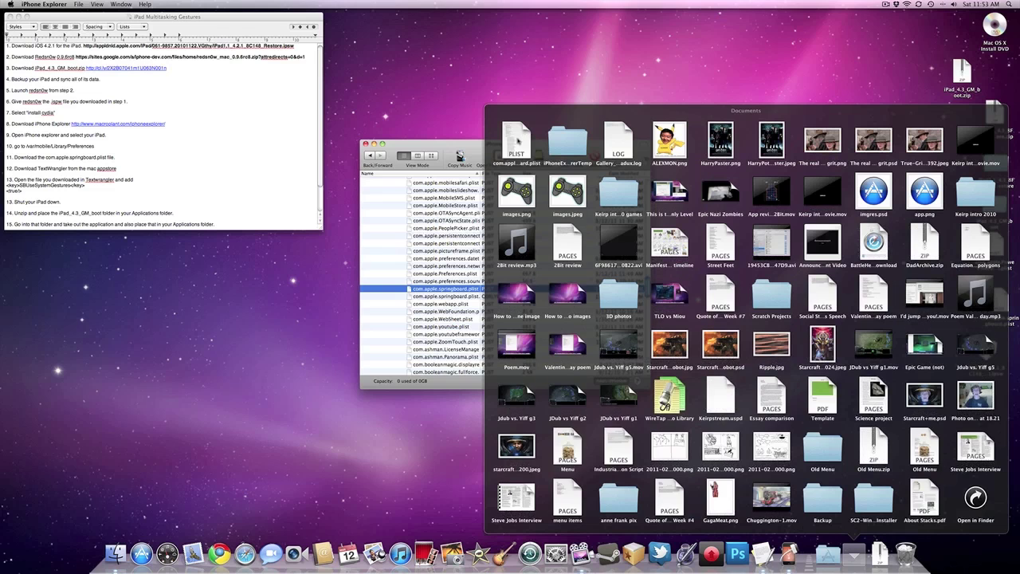
left_click(330, 433)
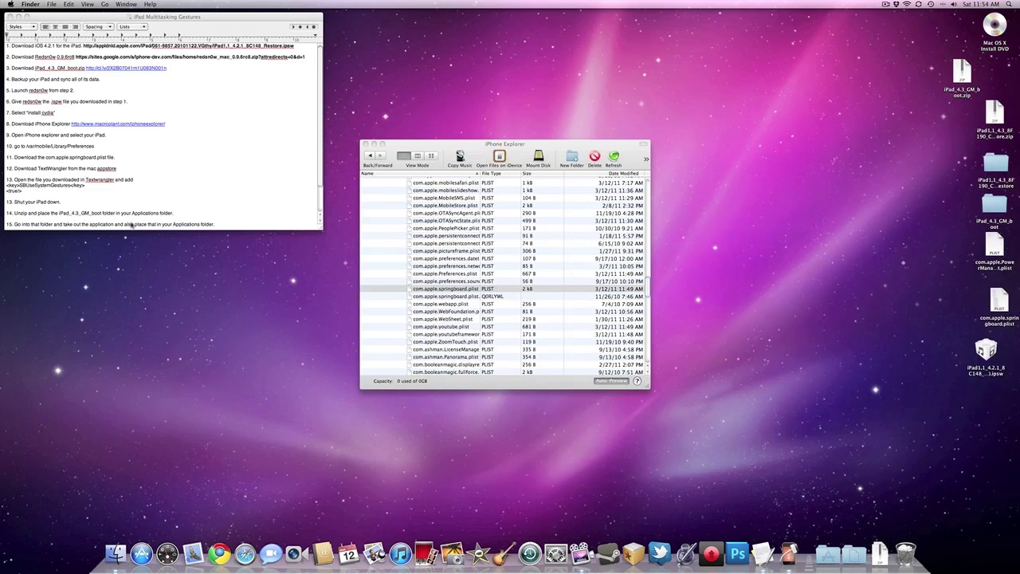
Switch to the App Store, search for textwrangler, and open the TextWrangler page.
left_click(141, 553)
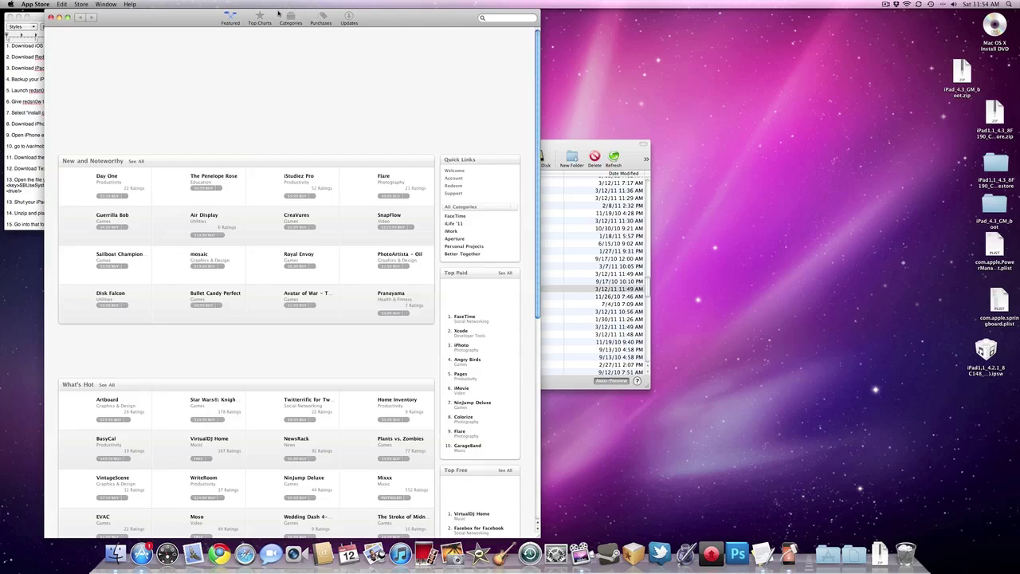
left_click(498, 16)
type("text")
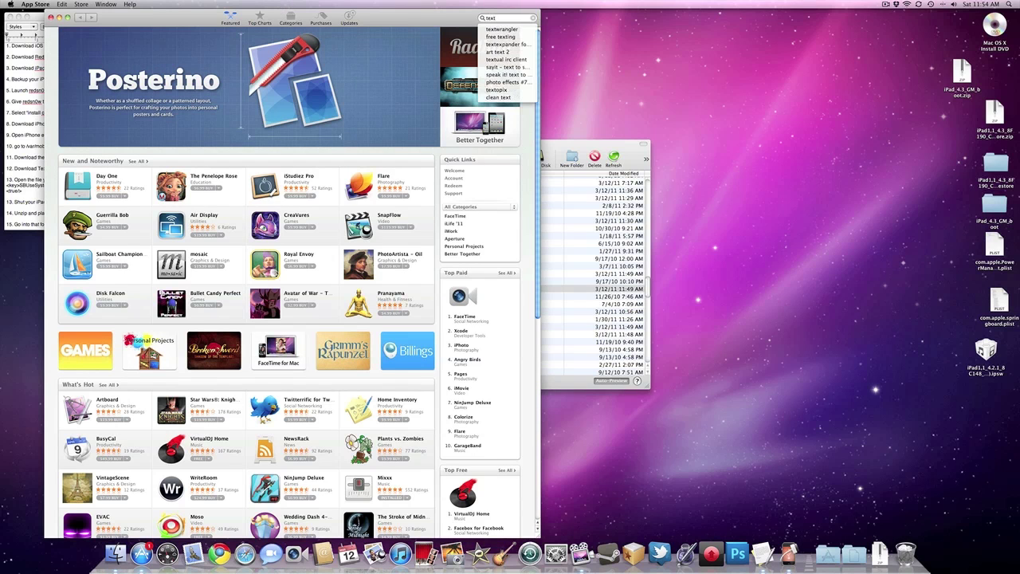
key("Down")
key("Return")
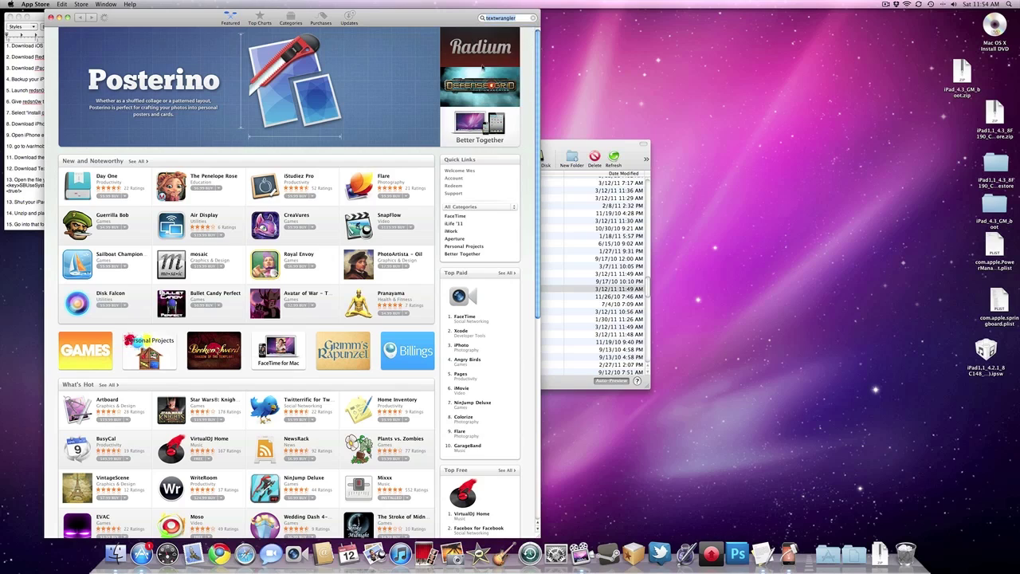
left_click(87, 67)
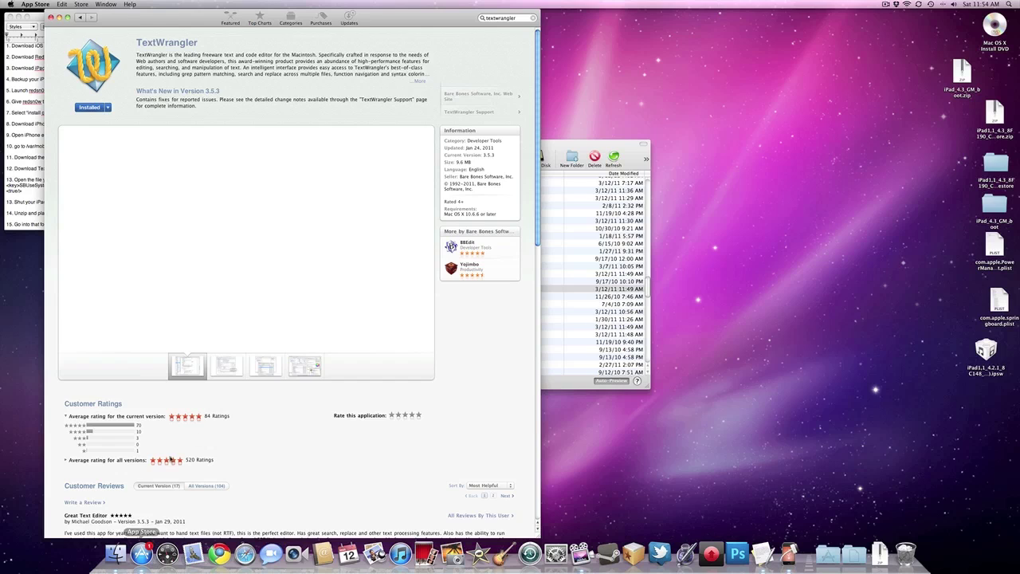
Review the TextWrangler page's details and preview images, and quit the App Store.
scroll(172, 459, "down", 4)
scroll(177, 426, "up", 4)
left_click(228, 364)
left_click(190, 363)
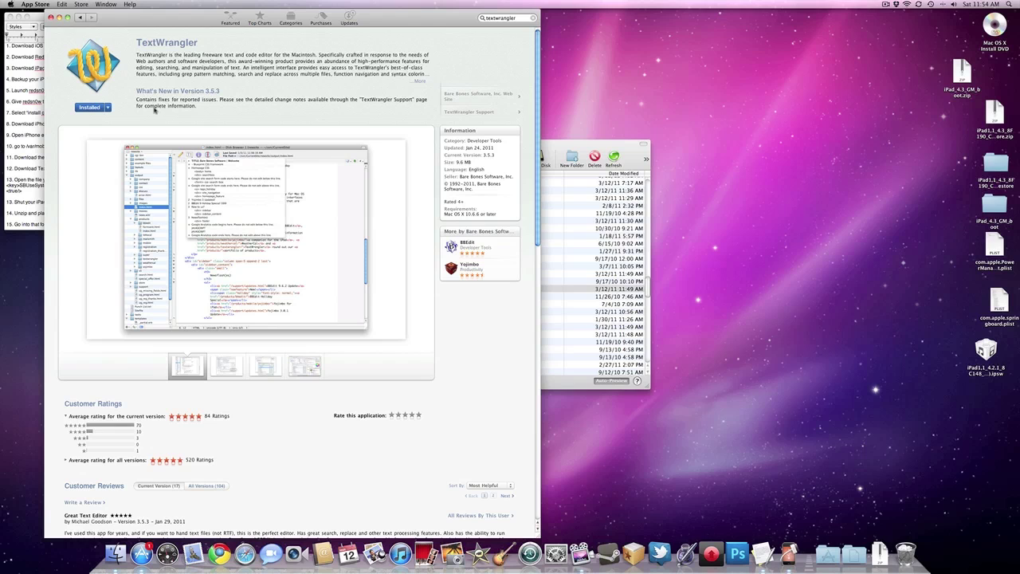
key("super+q")
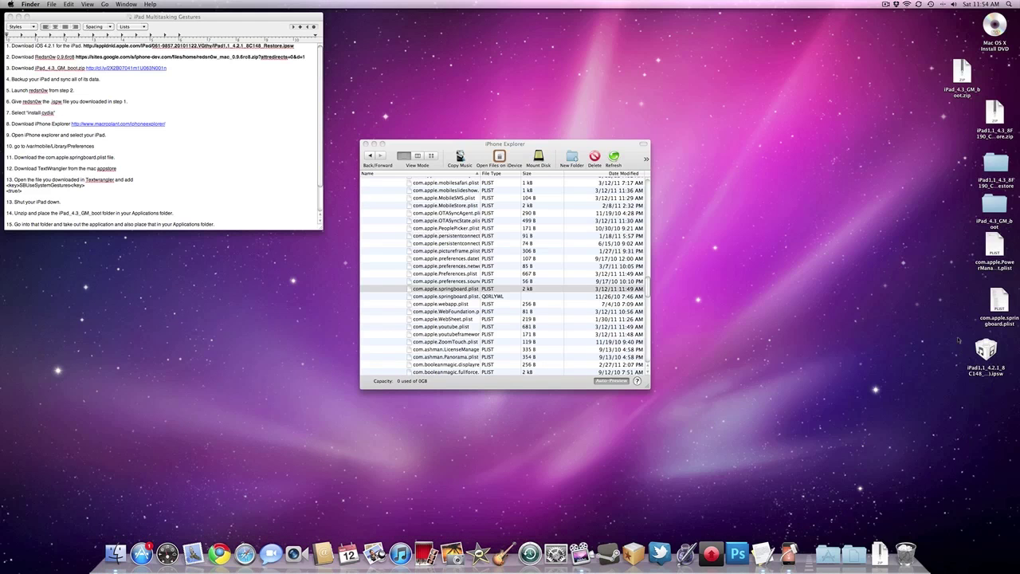
Try to open com.apple.springboard.plist directly from the Documents folder, and quit Dashcode.
left_click(829, 562)
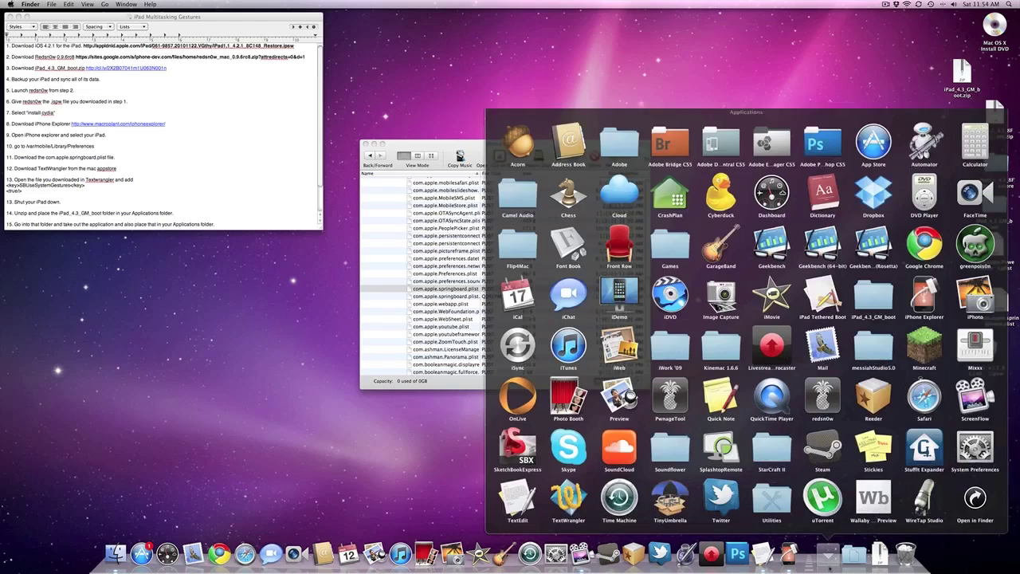
left_click(853, 558)
left_click(507, 134)
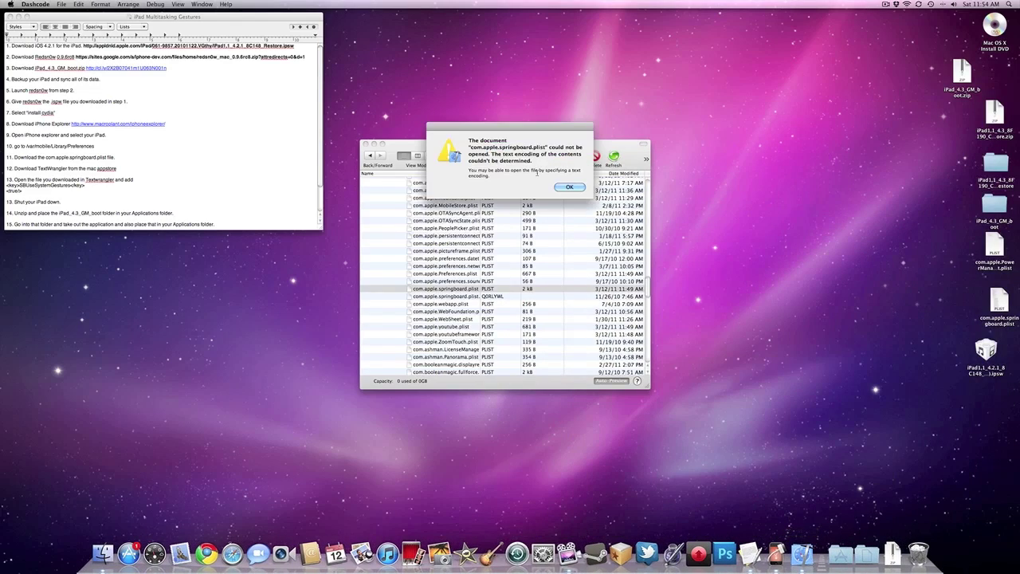
left_click(569, 187)
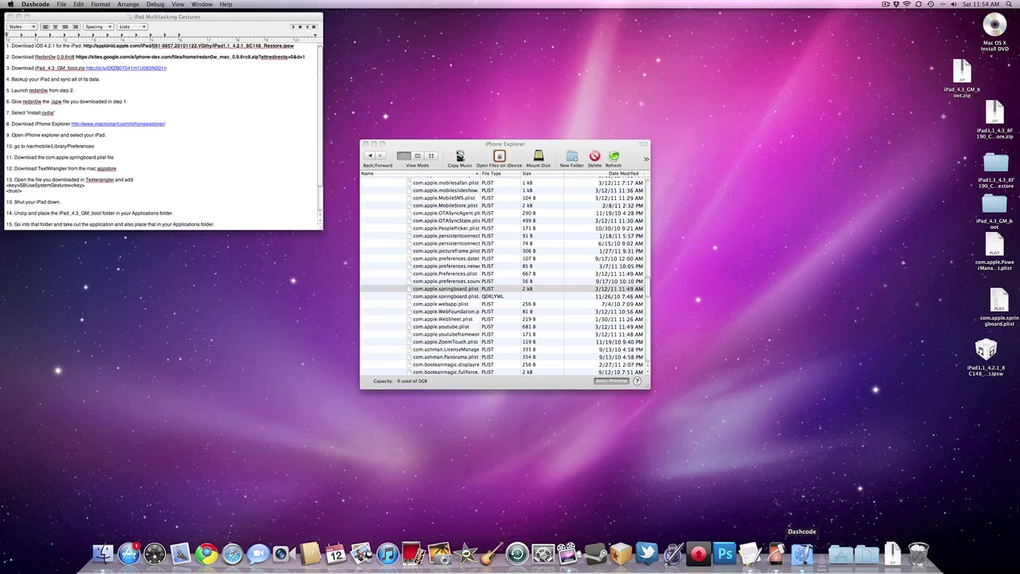
right_click(801, 555)
left_click(807, 530)
Try to move com.apple.springboard.plist from Documents to the desktop, and stop the copy instead of replacing the older file.
left_click(855, 549)
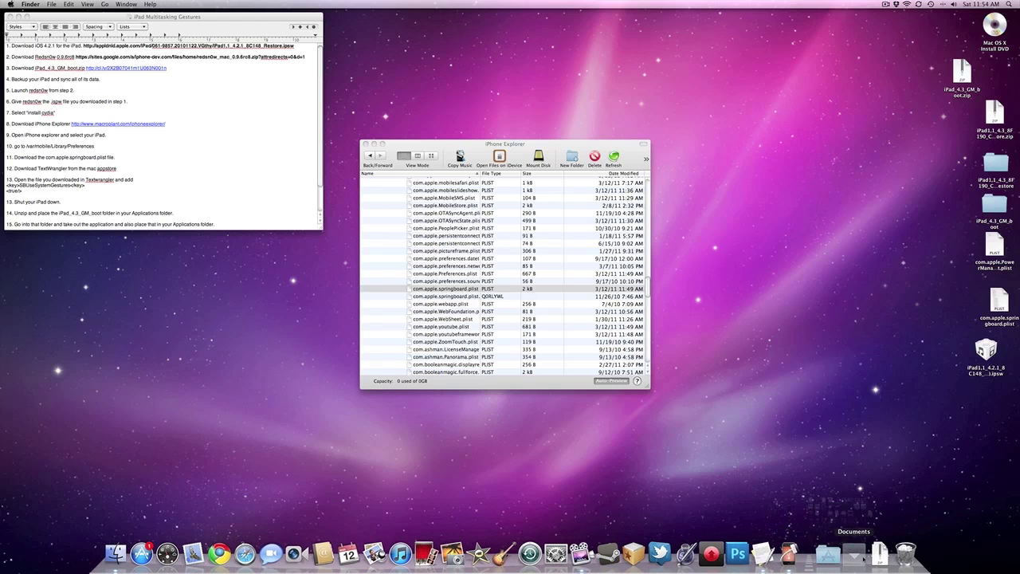
left_click_drag(510, 137, 251, 294)
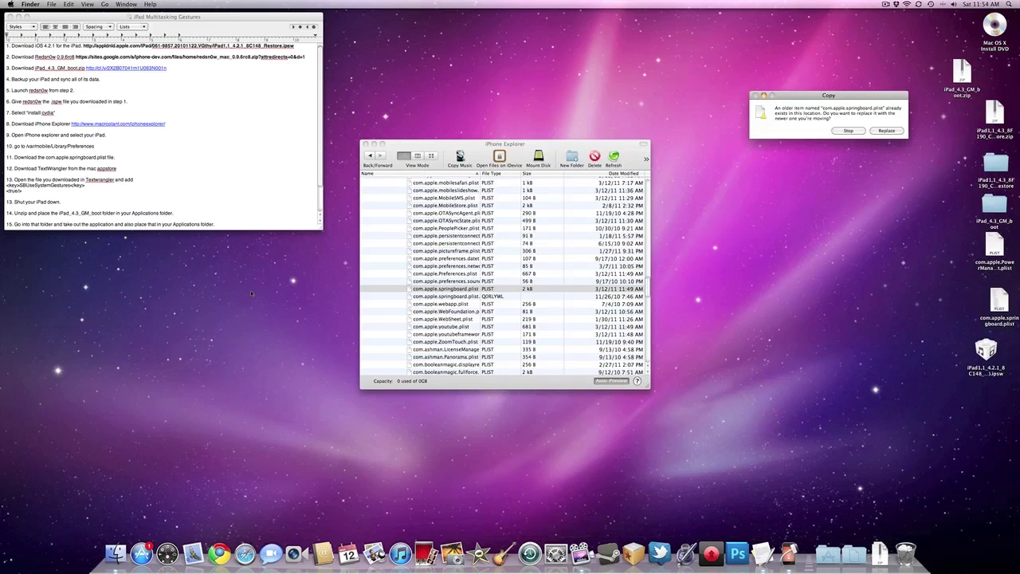
left_click(858, 130)
Try to open com.apple.PowerManagement.plist directly from the desktop.
double_click(995, 251)
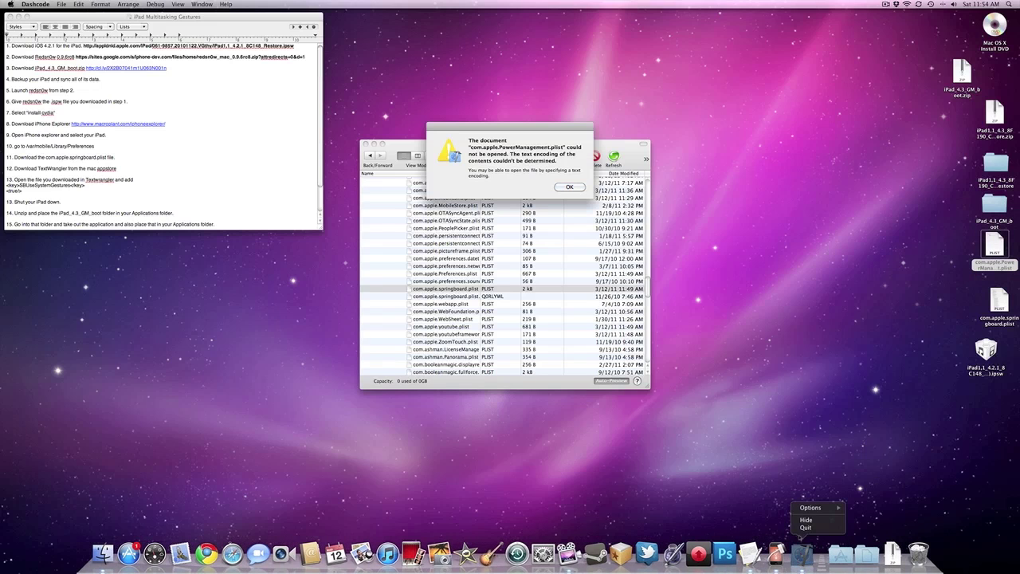
left_click(569, 186)
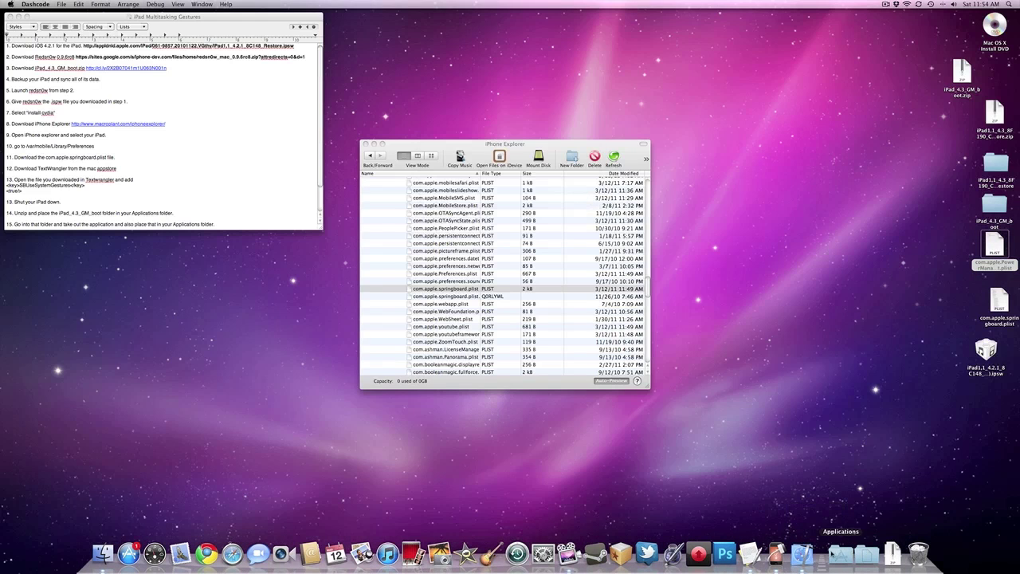
Launch TextWrangler from Applications and open the Documents folder's com.apple.springboard.plist in it.
left_click(840, 552)
left_click(567, 498)
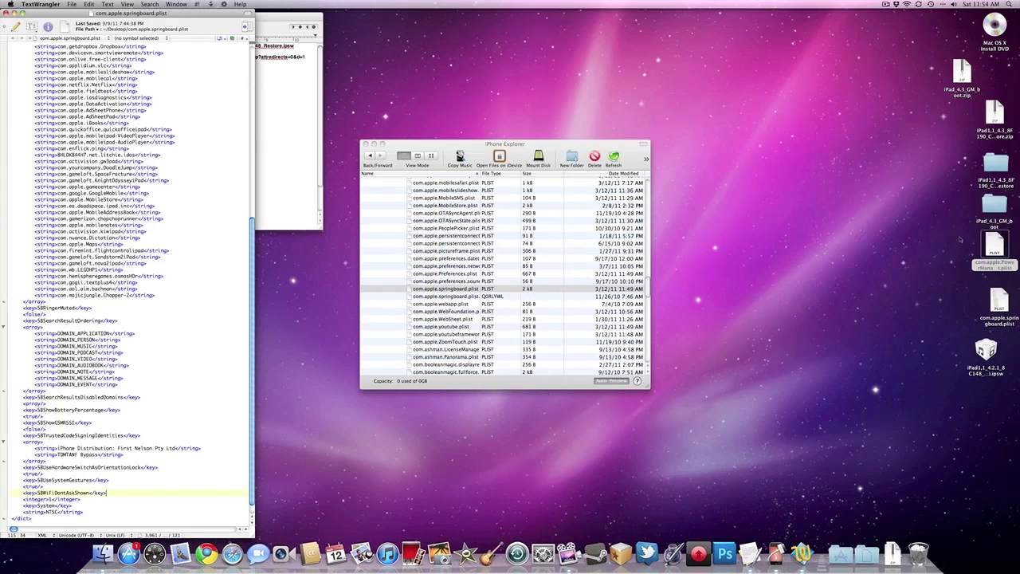
left_click(867, 558)
left_click_drag(521, 141, 804, 548)
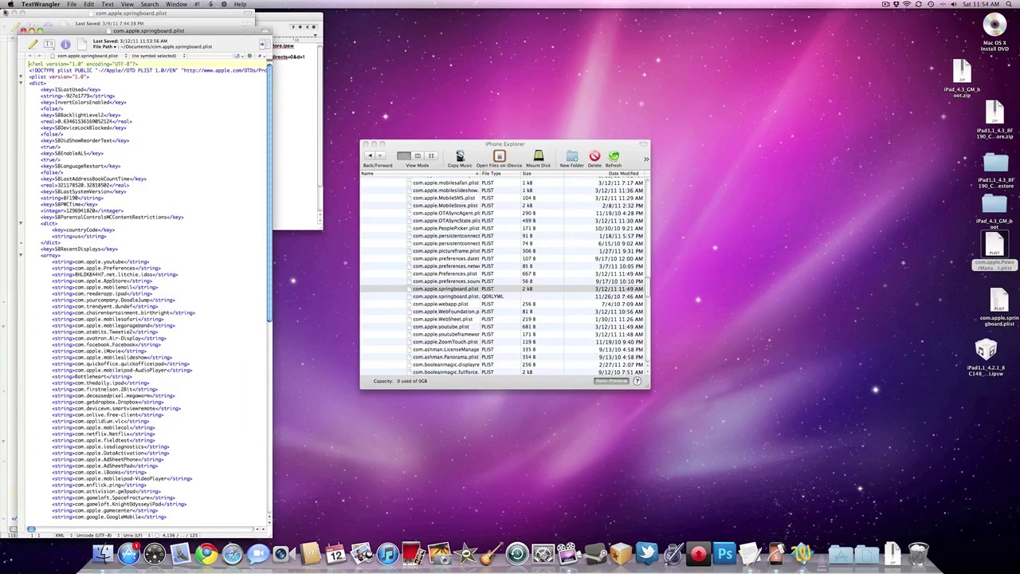
Close the older desktop plist and the untitled document, and reposition the window of the Documents copy of com.apple.springboard.plist.
left_click(5, 13)
scroll(134, 121, "down", 10)
scroll(92, 79, "up", 10)
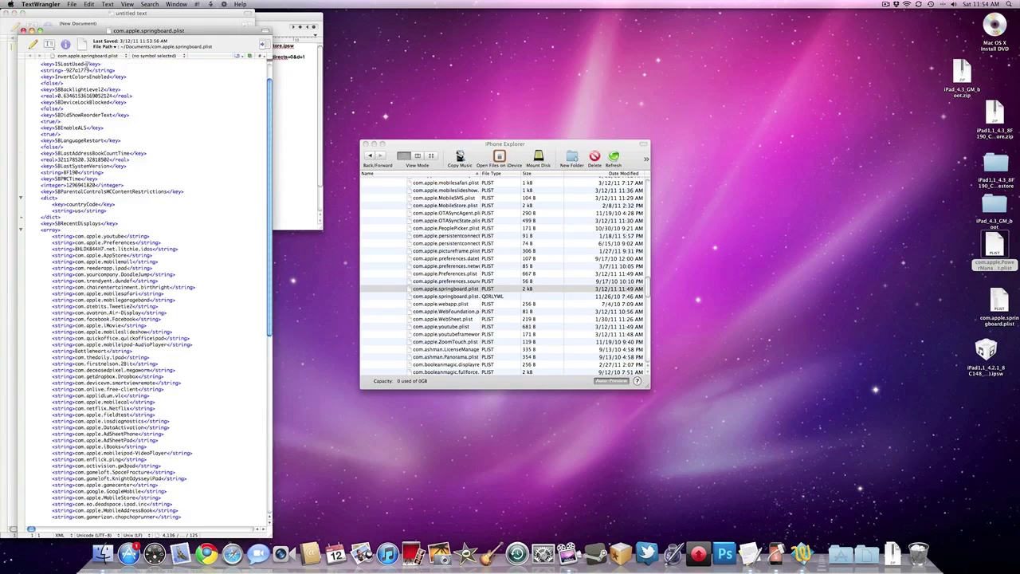
scroll(128, 102, "down", 10)
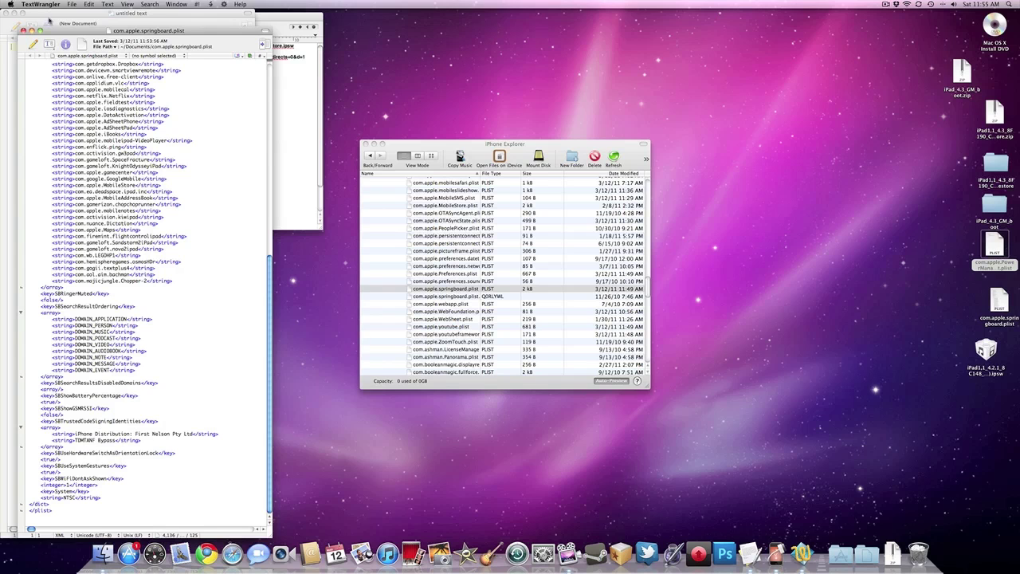
left_click_drag(58, 35, 290, 3)
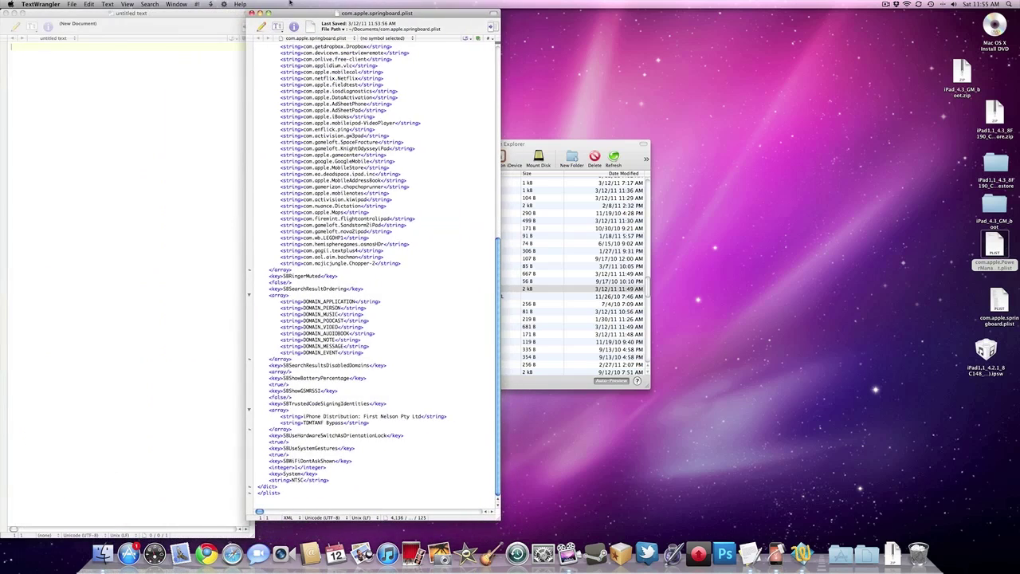
left_click(6, 12)
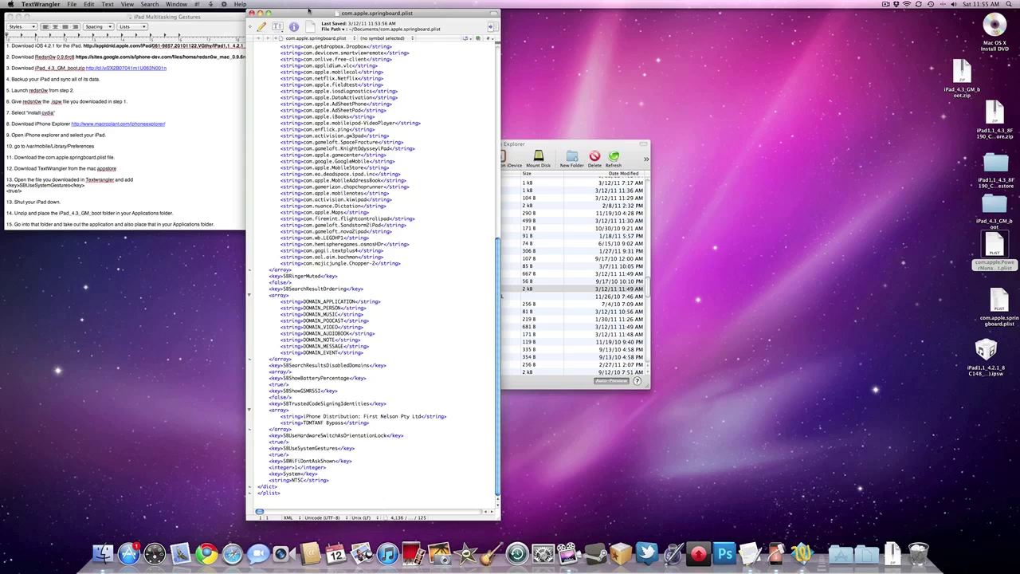
left_click_drag(307, 10, 72, 10)
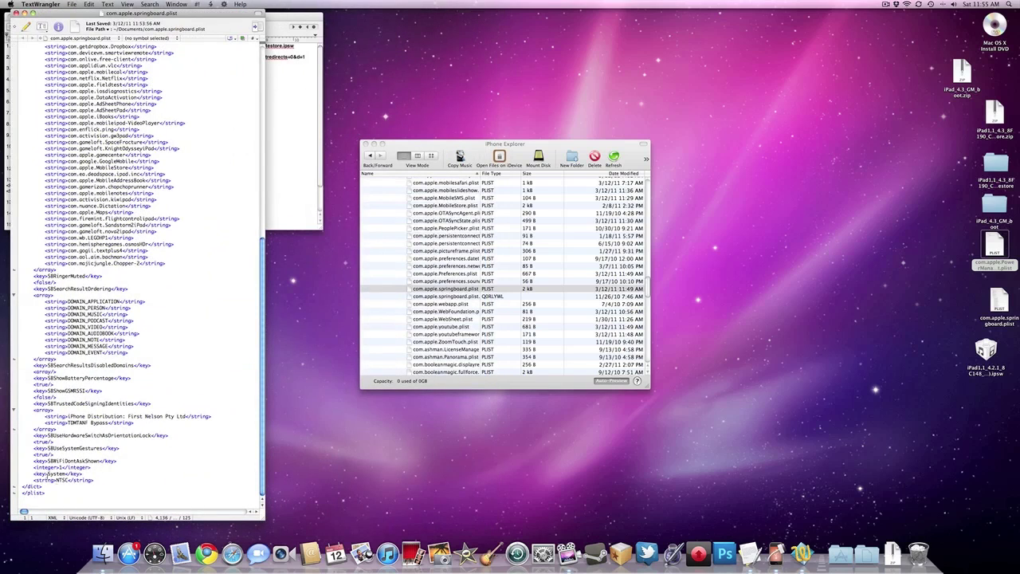
Delete the SBUseSystemGestures key and its <true/> line near the end of the plist.
left_click_drag(24, 448, 34, 454)
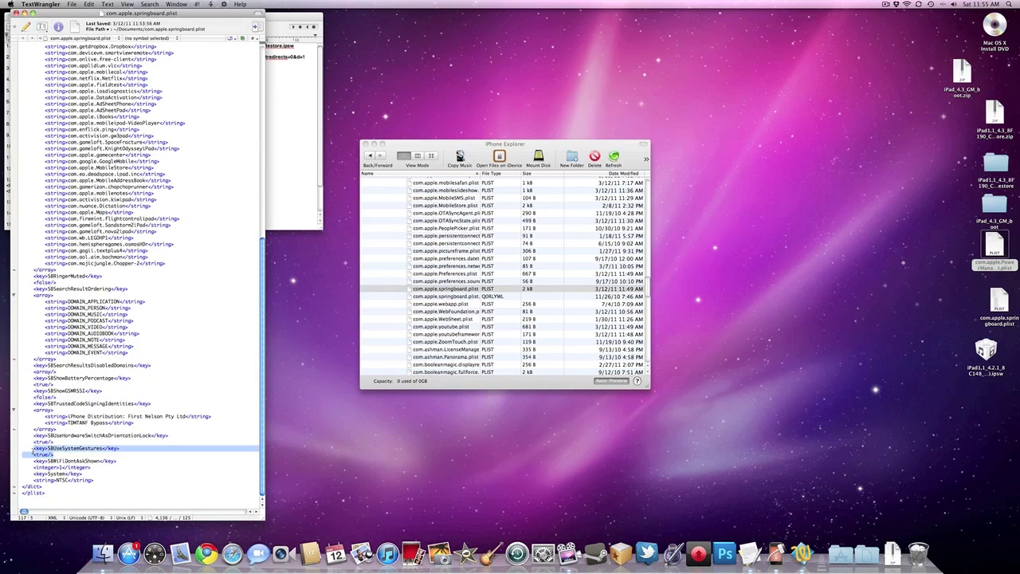
key("BackSpace")
key("BackSpace")
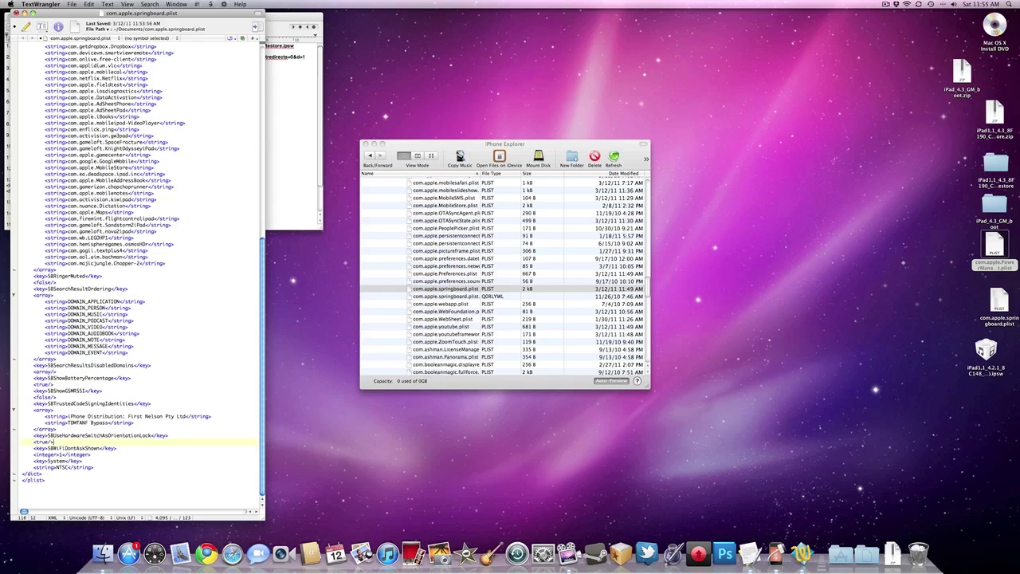
left_click_drag(23, 475, 4, 404)
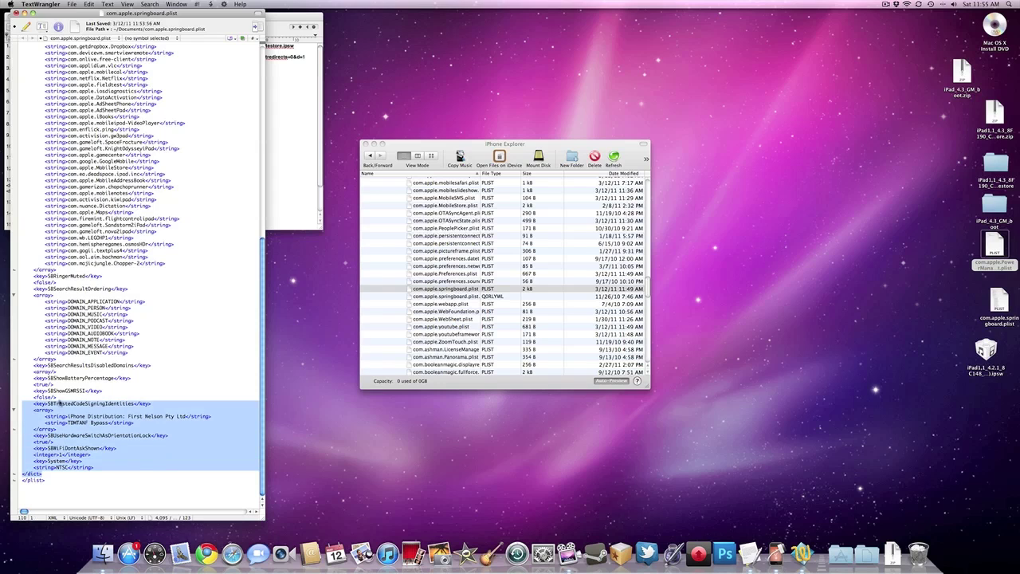
left_click(31, 364)
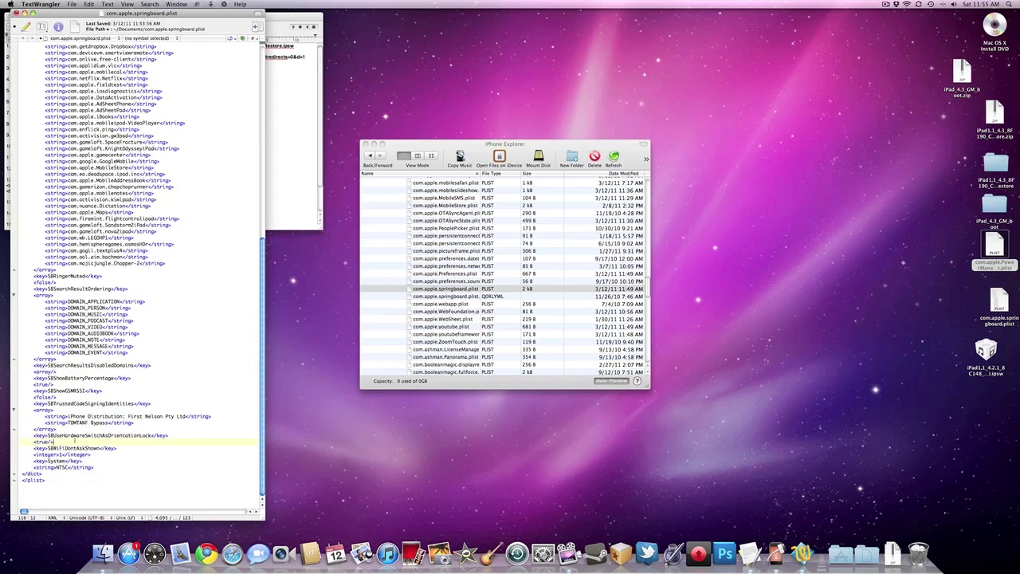
Duplicate the SBUseHardwareSwitchAsOrientationLock key and its <true/> value on new lines directly below the original.
left_click_drag(54, 442, 34, 435)
key("super+c")
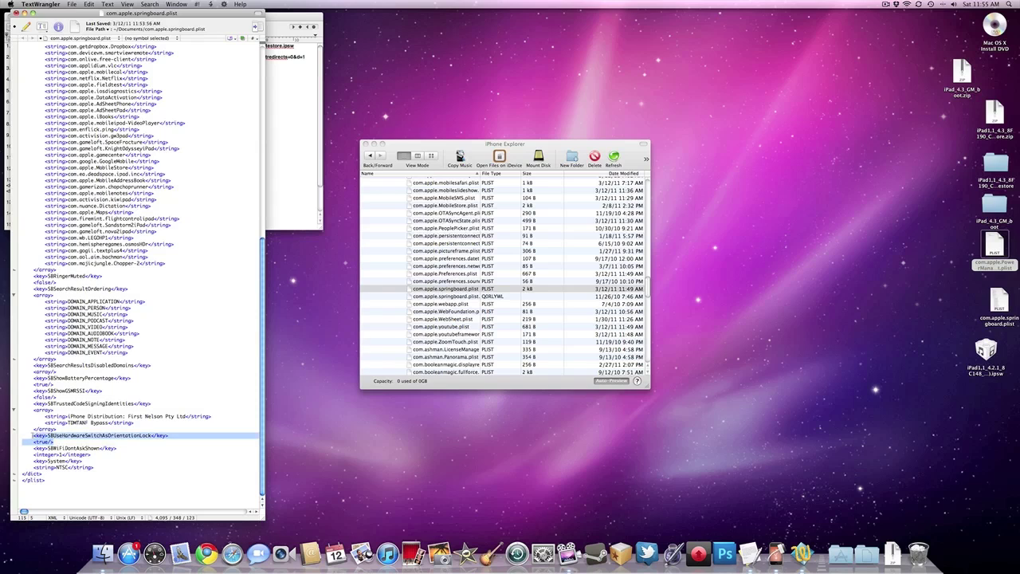
left_click(77, 441)
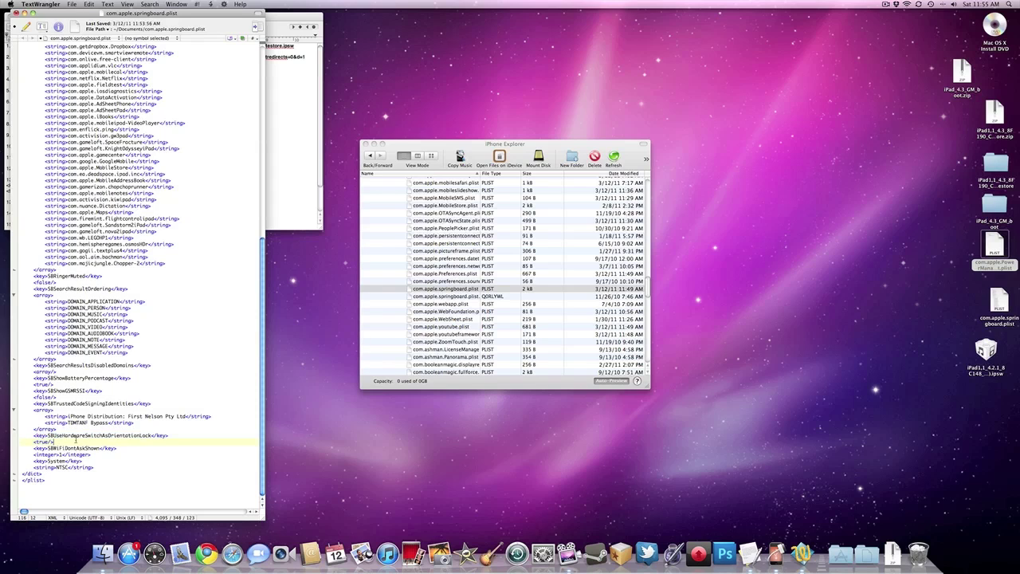
key("super+v")
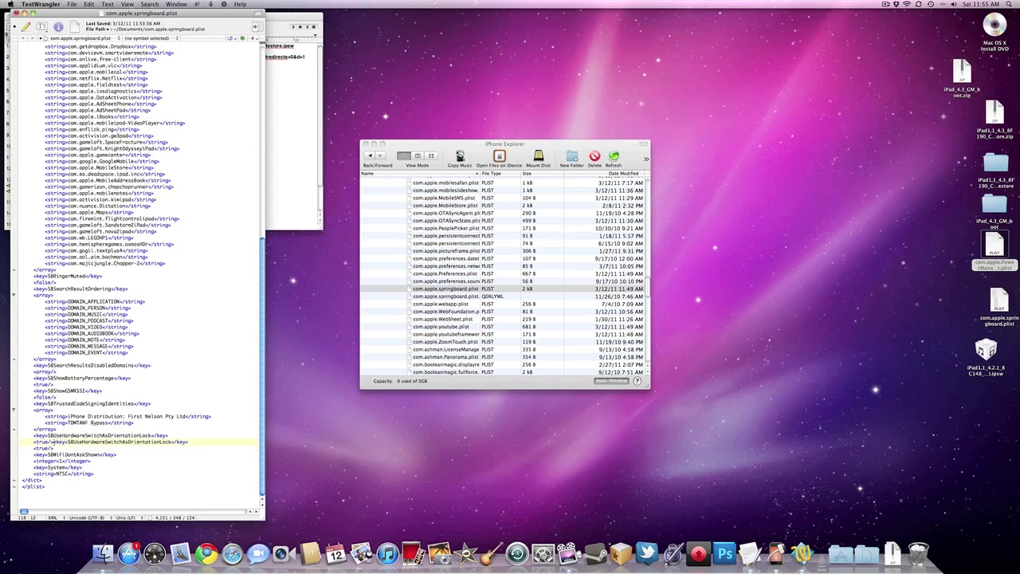
key("Return")
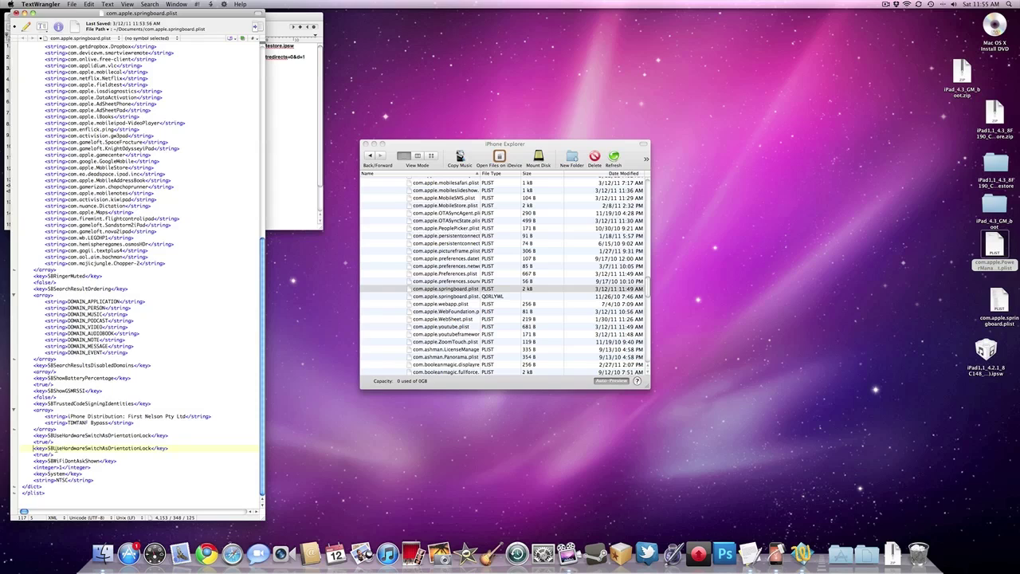
Rename the duplicated SBUseHardwareSwitchAsOrientationLock key to SBUseSystemGestures, checking the spelling in the iPad Multitasking Gestures notes.
double_click(88, 448)
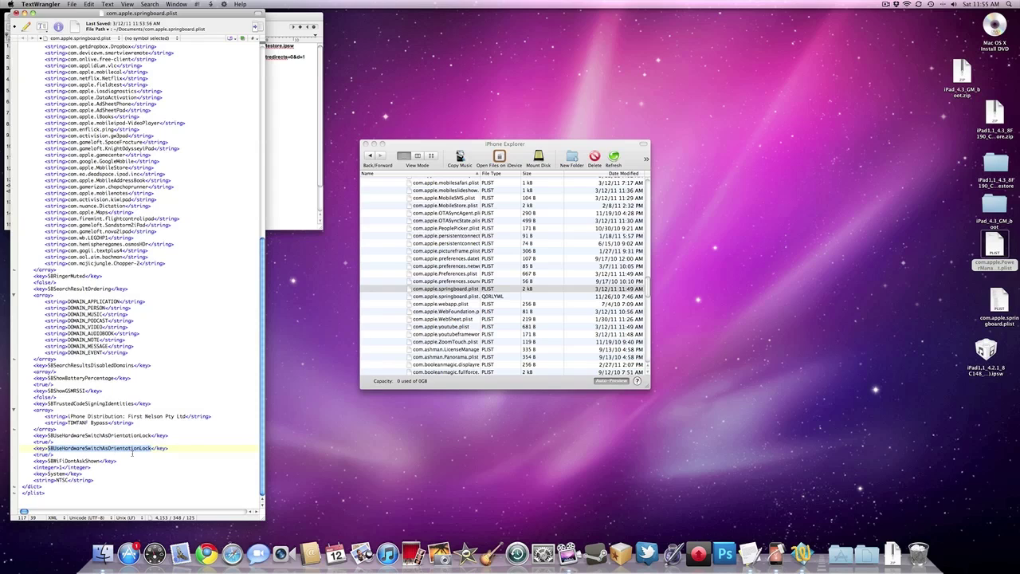
left_click(315, 176)
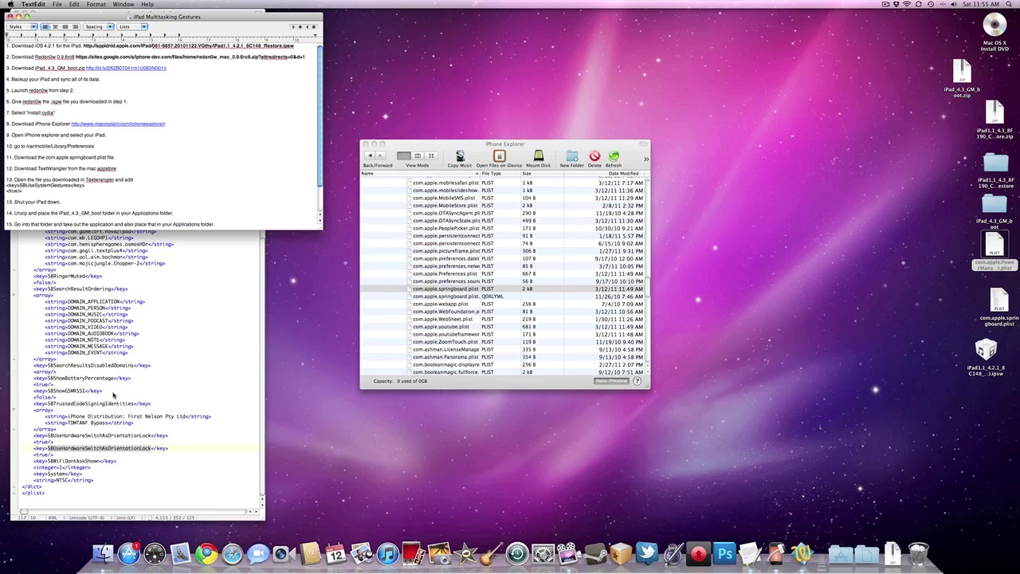
left_click(118, 459)
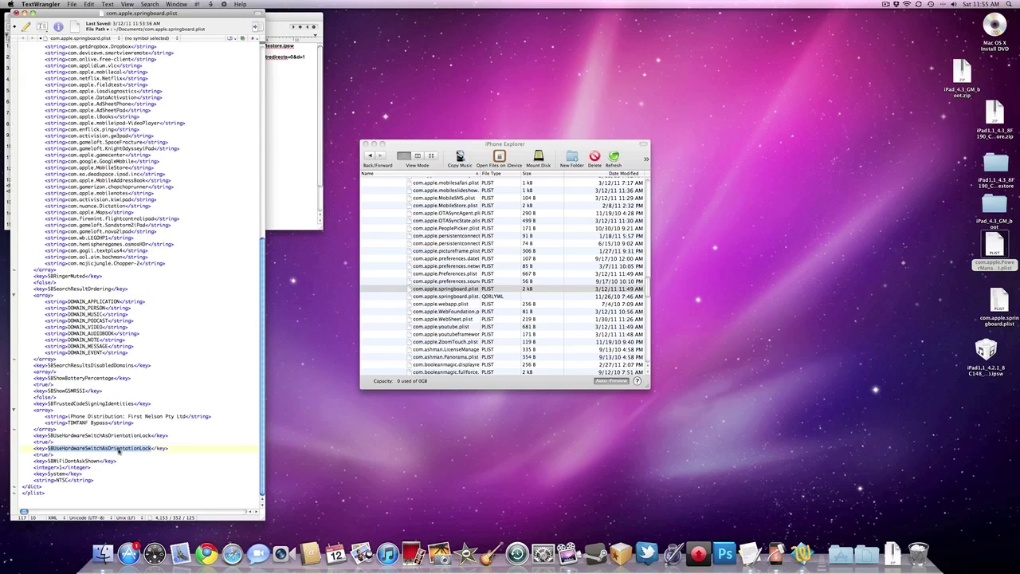
type("SB")
type("UseS")
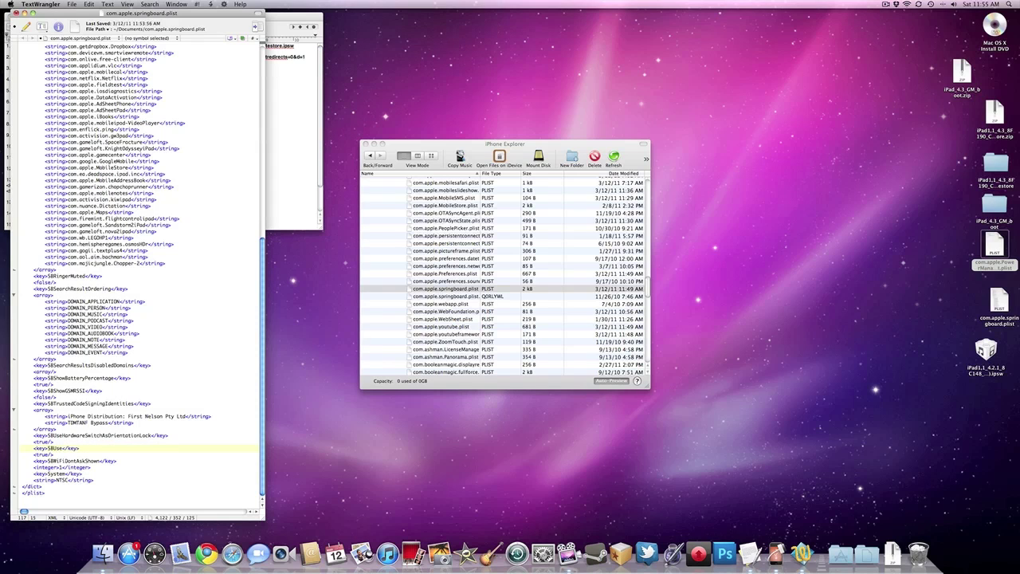
type("ystemGestures")
Compare the SBUseSystemGestures lines in step 13 of the iPad Multitasking Gestures notes with the edited plist.
left_click(286, 186)
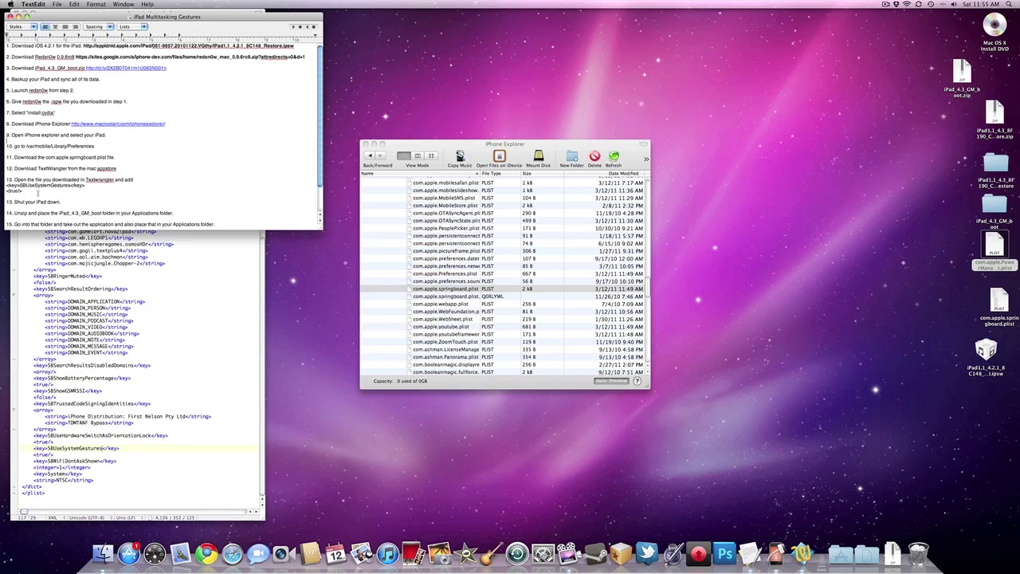
left_click_drag(37, 192, 7, 184)
left_click(62, 190)
left_click(29, 359)
scroll(164, 222, "up", 10)
scroll(164, 222, "down", 10)
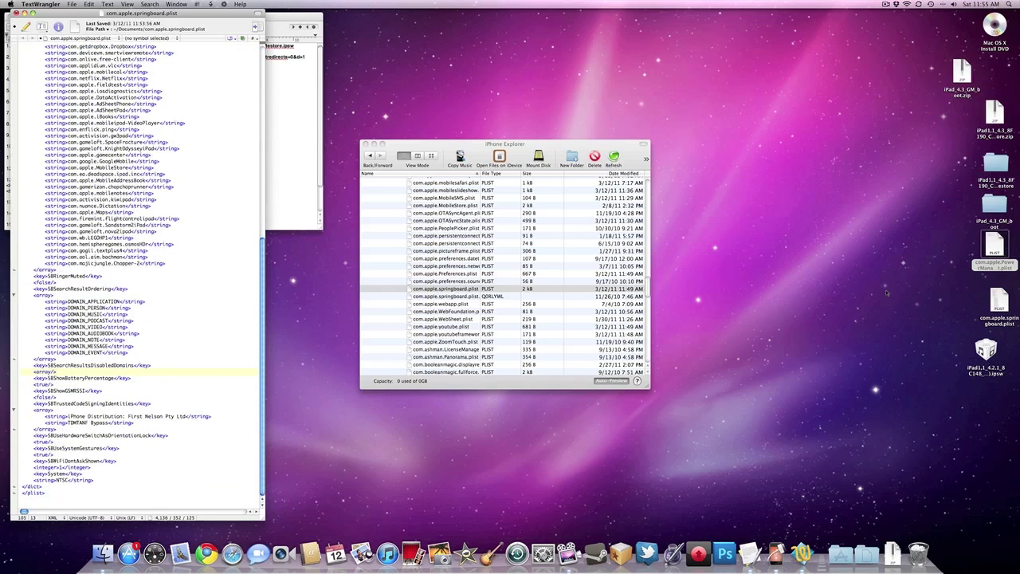
Move com.apple.PowerManagement.plist aside on the desktop, try to open it directly, and quit Dashcode.
left_click(993, 247)
left_click_drag(993, 247, 945, 252)
double_click(945, 252)
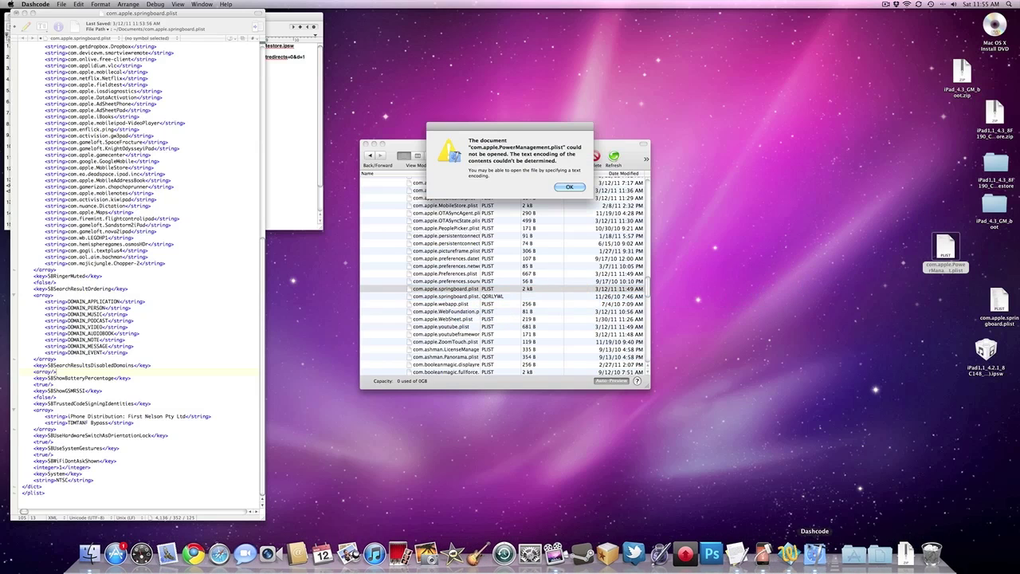
left_click(564, 188)
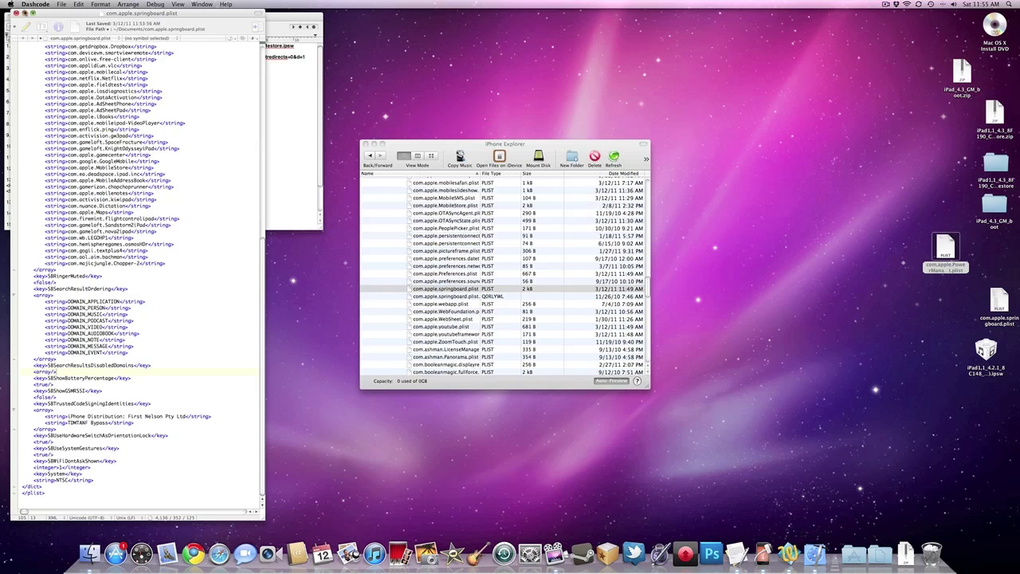
left_click(25, 14)
key("super+q")
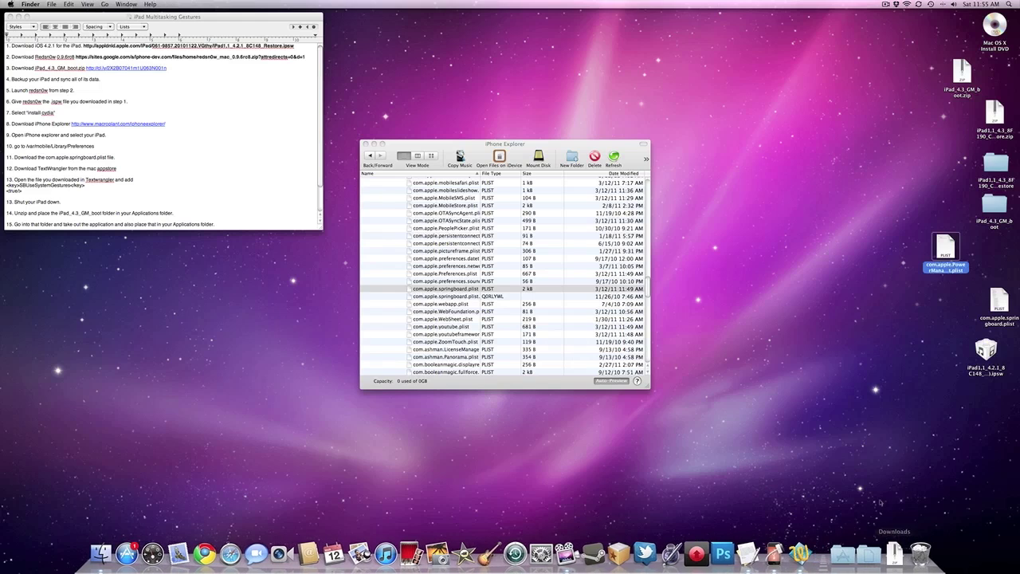
Quit TextWrangler and relaunch it from Applications.
left_click(800, 555)
right_click(800, 555)
left_click(804, 527)
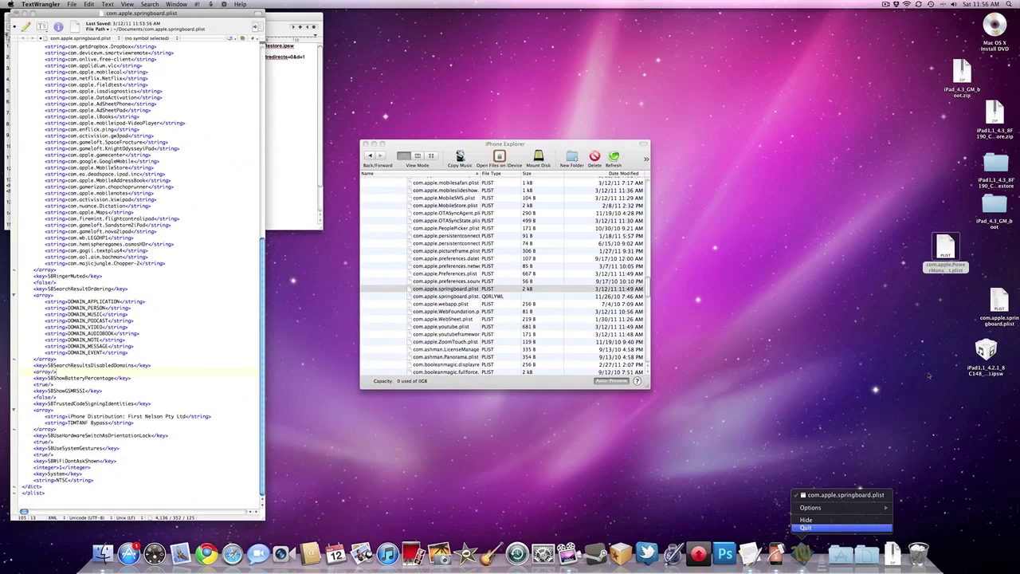
left_click(112, 148)
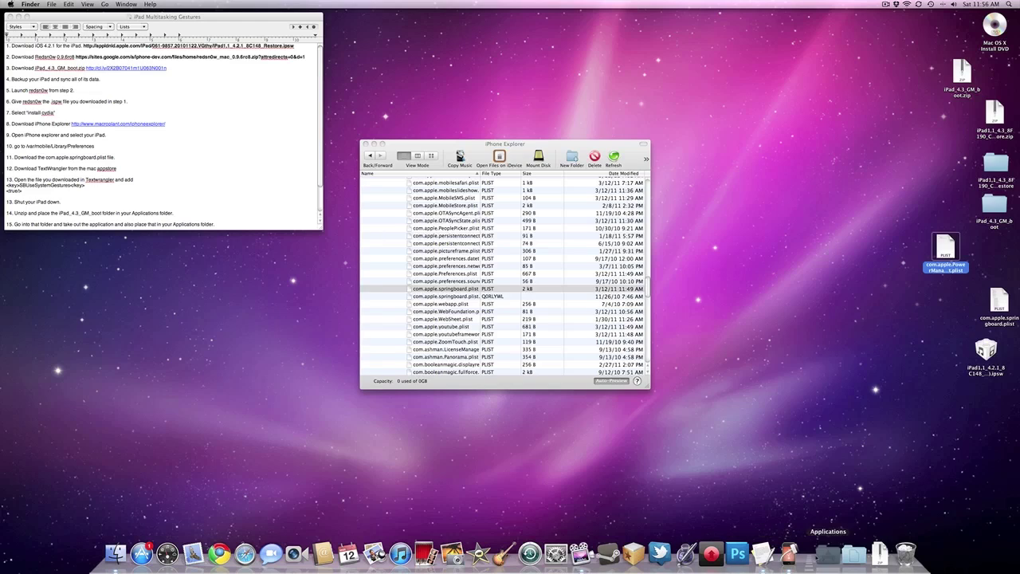
left_click(828, 552)
left_click(580, 483)
Open the desktop's com.apple.PowerManagement.plist in TextWrangler to view its contents, and close it.
left_click(974, 256)
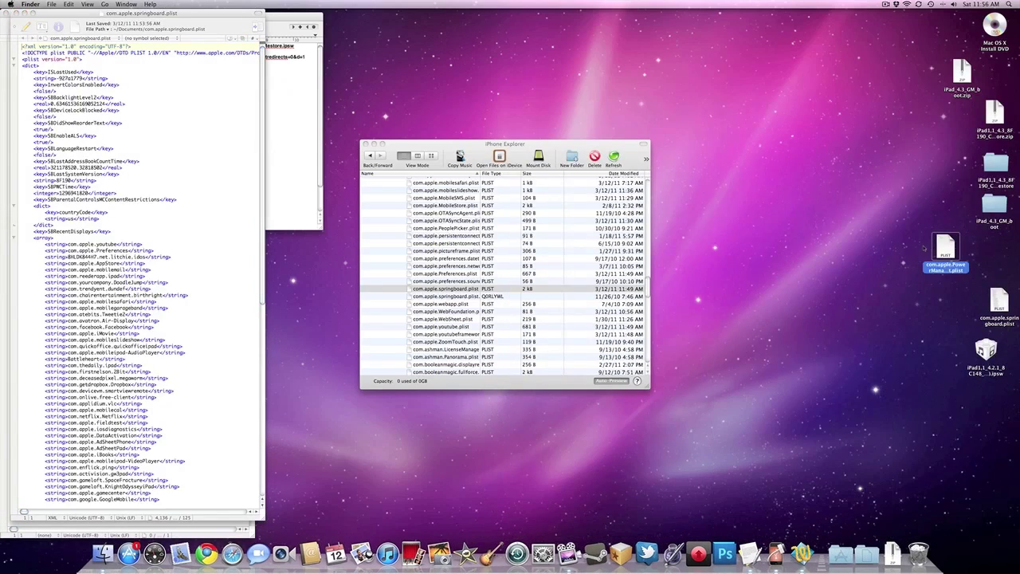
left_click(946, 253)
left_click_drag(944, 254, 777, 550)
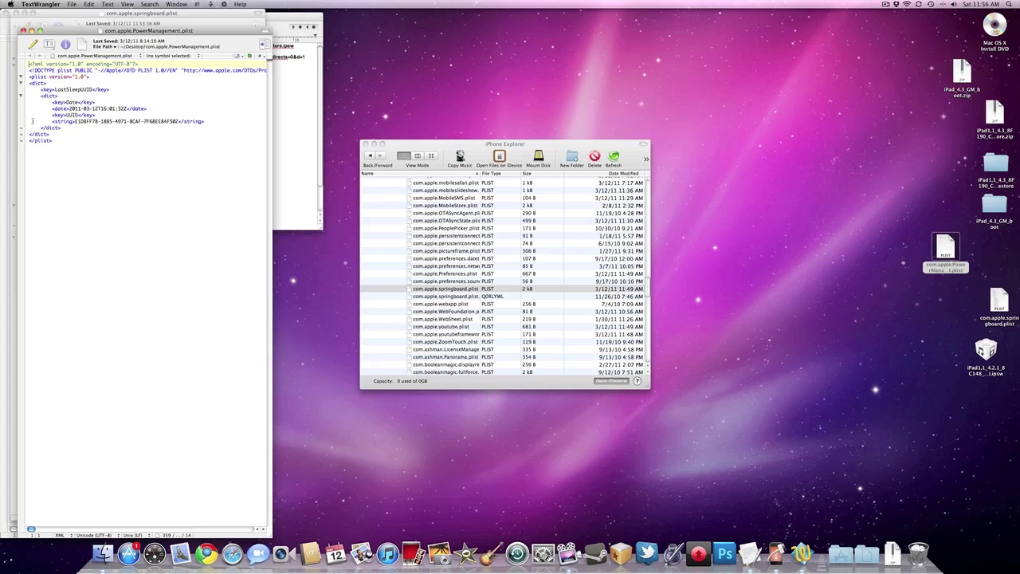
left_click(23, 31)
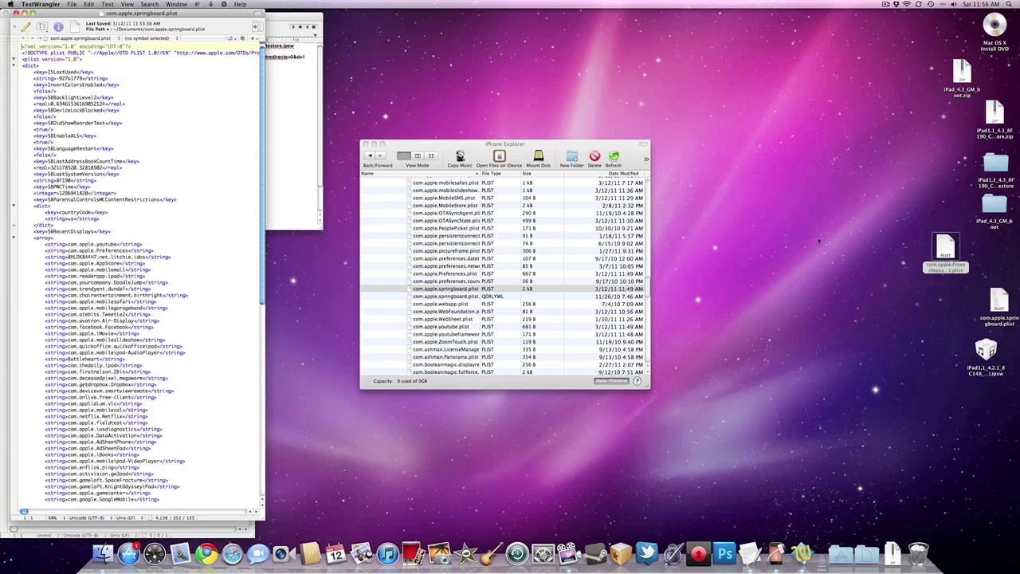
Open the desktop's com.apple.springboard.plist in TextWrangler, view the keys near its end, and quit TextWrangler.
left_click_drag(996, 302, 777, 549)
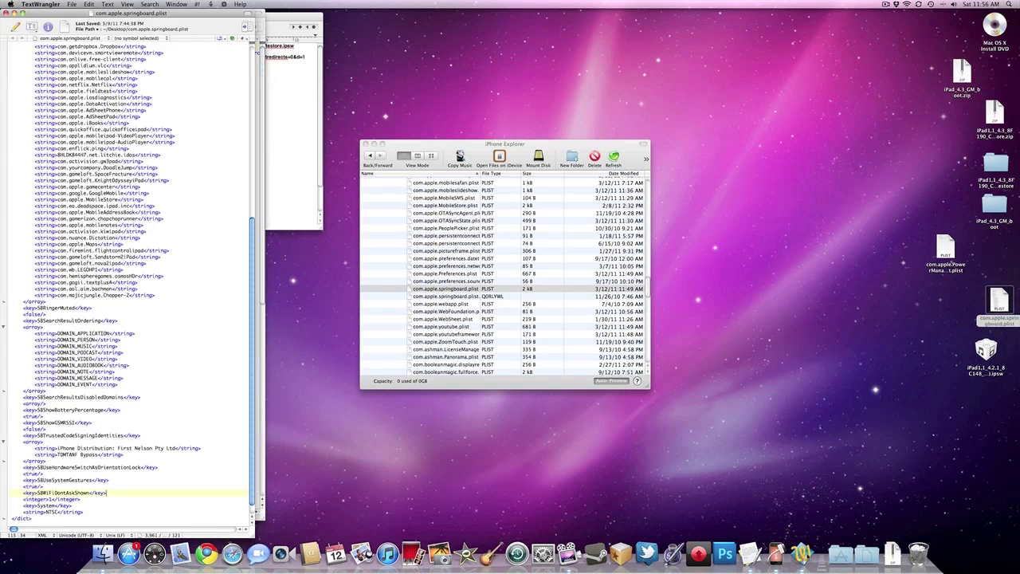
scroll(71, 181, "down", 2)
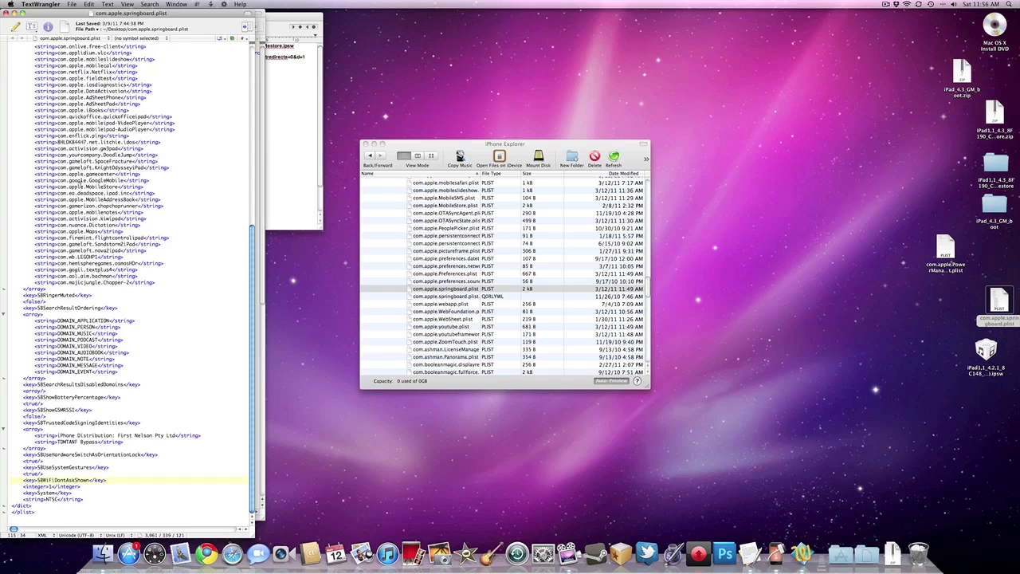
key("super+q")
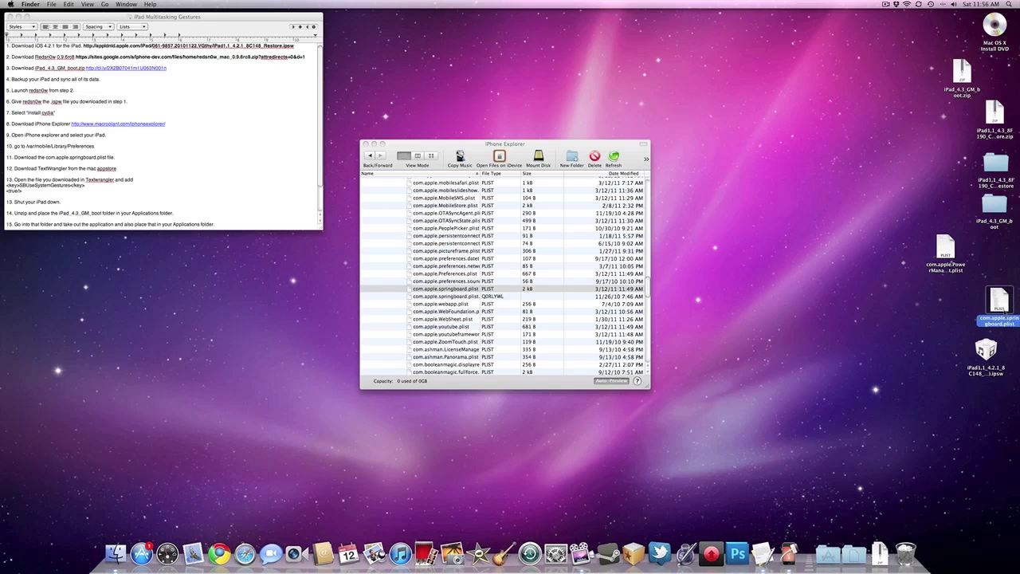
Start copying the desktop's com.apple.springboard.plist over the iPad's copy in iPhone Explorer, cancel the overwrite, and close iPhone Explorer.
left_click_drag(998, 299, 500, 288)
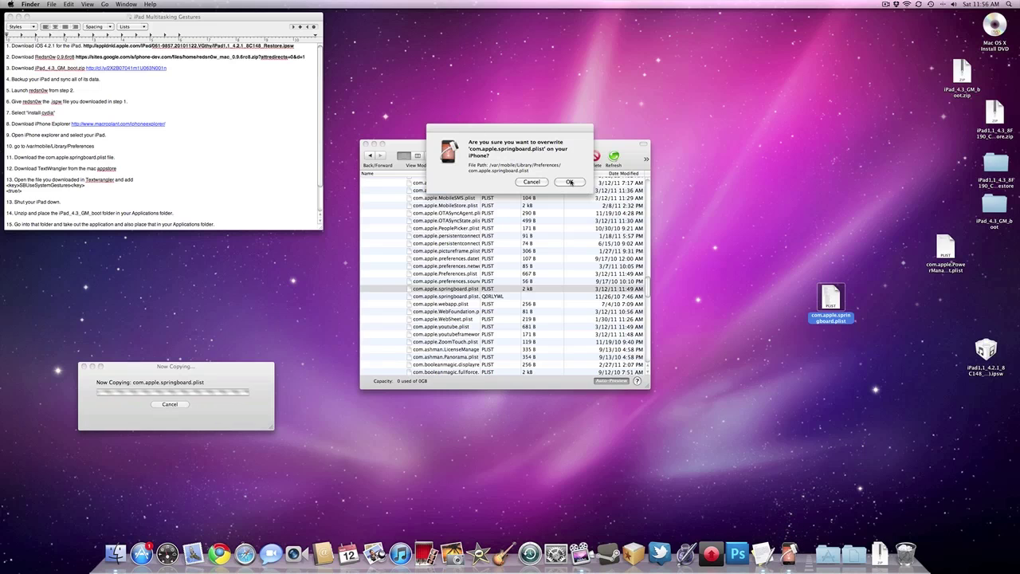
left_click(525, 182)
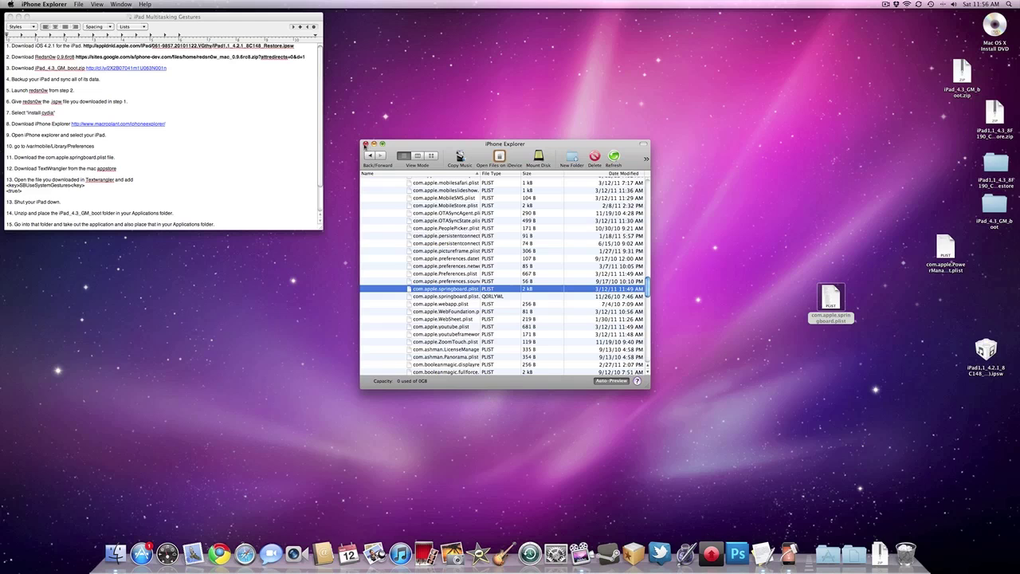
left_click(365, 144)
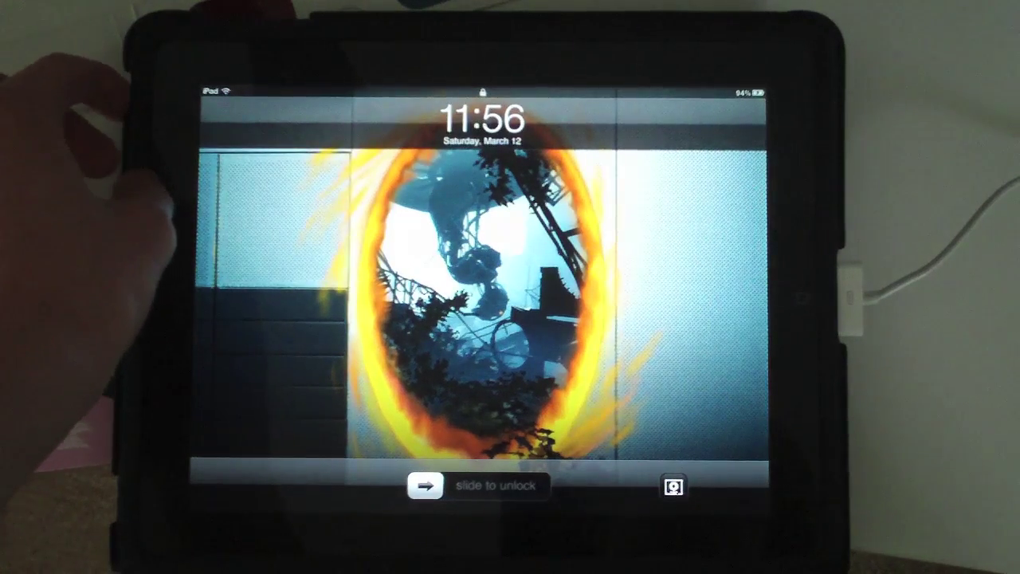
key("XF86PowerOff")
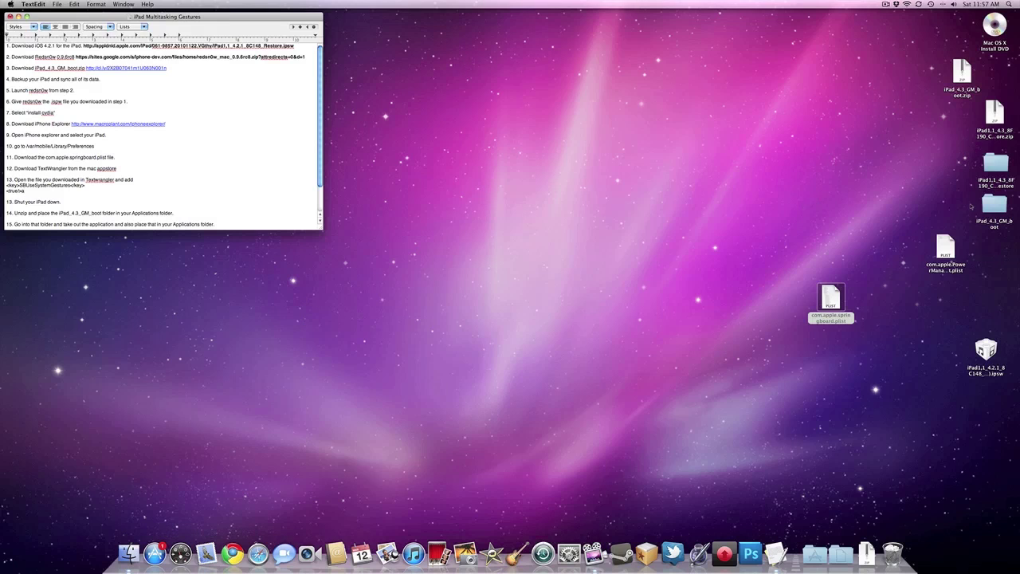
Open the iPad_4.3_GM_boot folder stored in Applications as a Finder window and move the window to the middle of the desktop.
left_click(994, 205)
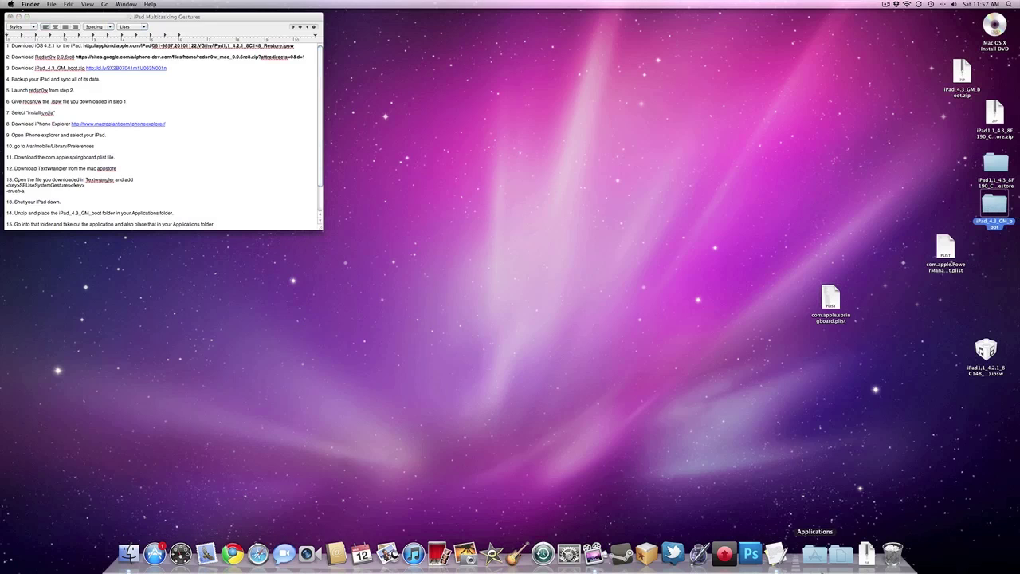
left_click(814, 553)
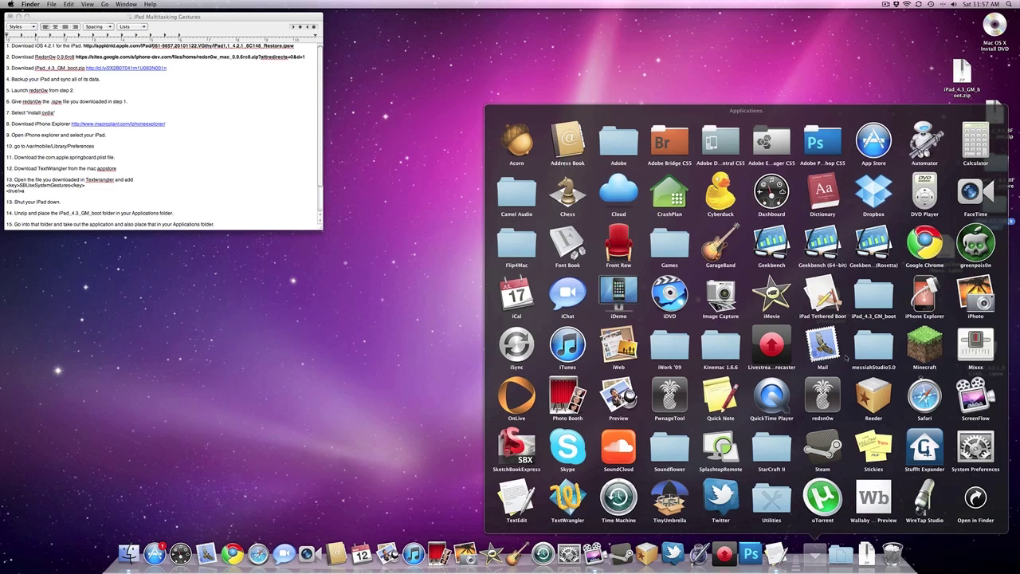
left_click(875, 298)
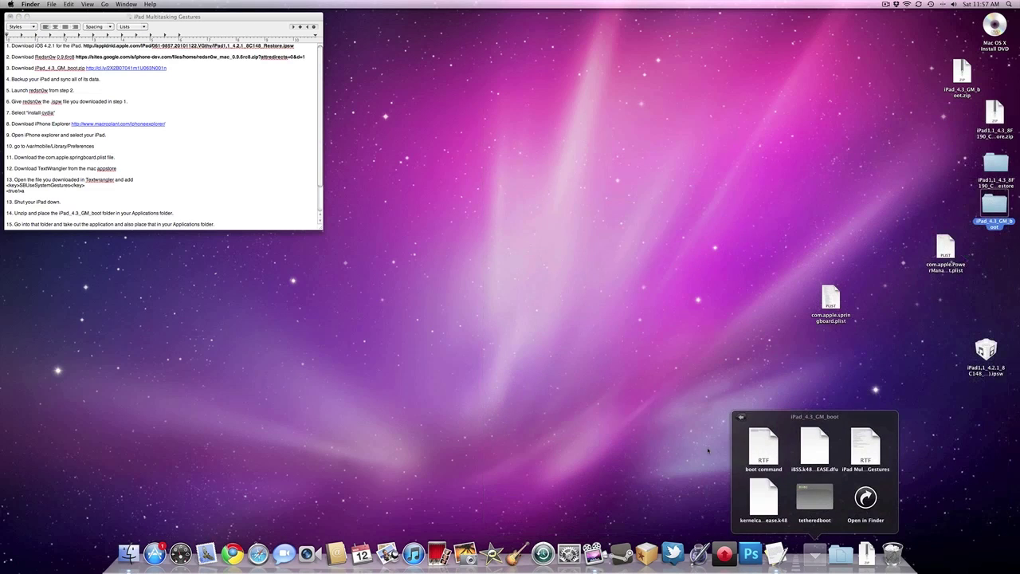
left_click(866, 499)
left_click_drag(249, 140, 264, 222)
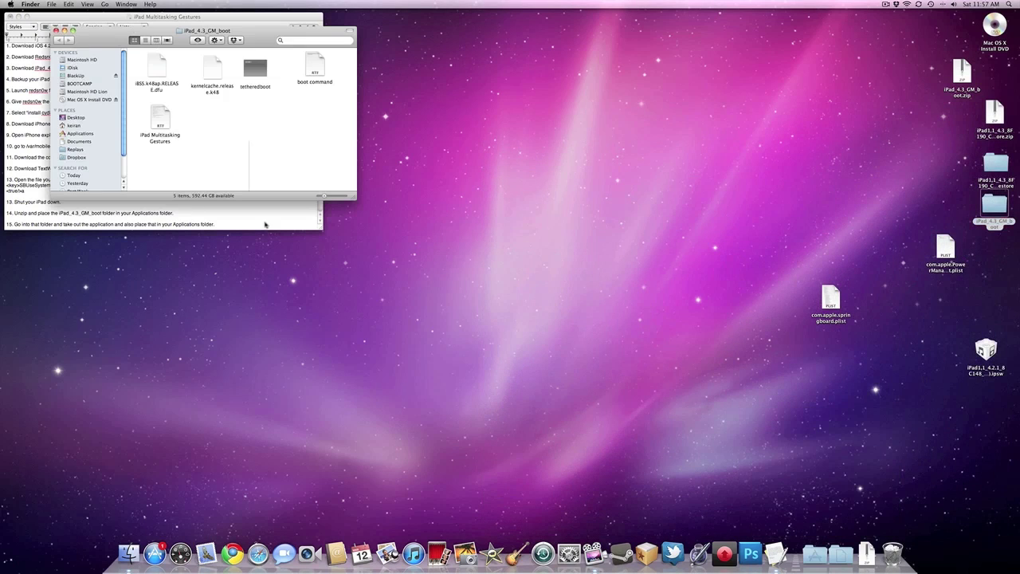
left_click_drag(199, 117, 293, 206)
left_click_drag(112, 33, 433, 181)
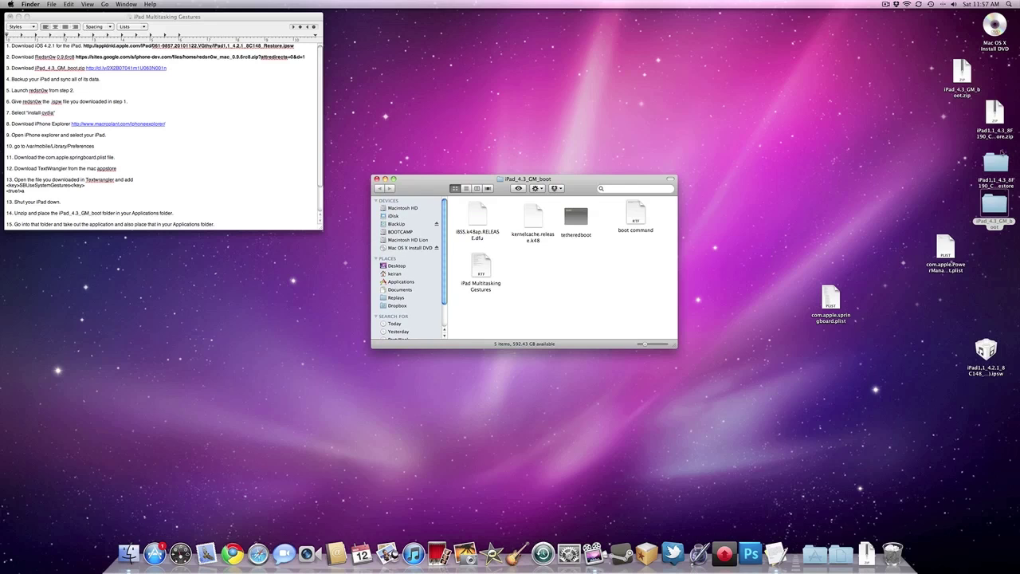
Open the desktop's iPad_4.3_GM_boot folder, select iPad Tethered Boot in it, and close that window.
double_click(993, 205)
left_click(611, 258)
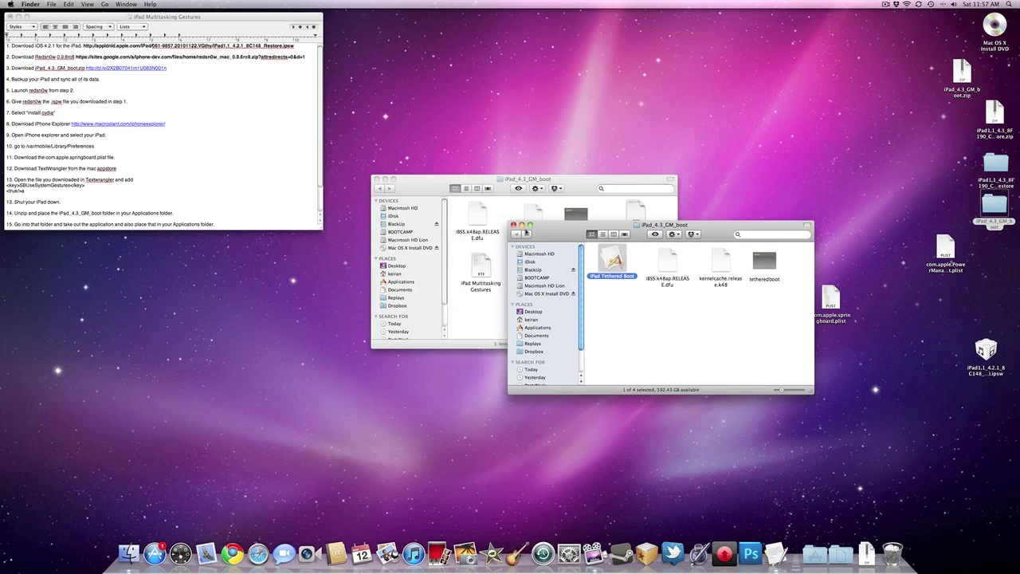
left_click(514, 225)
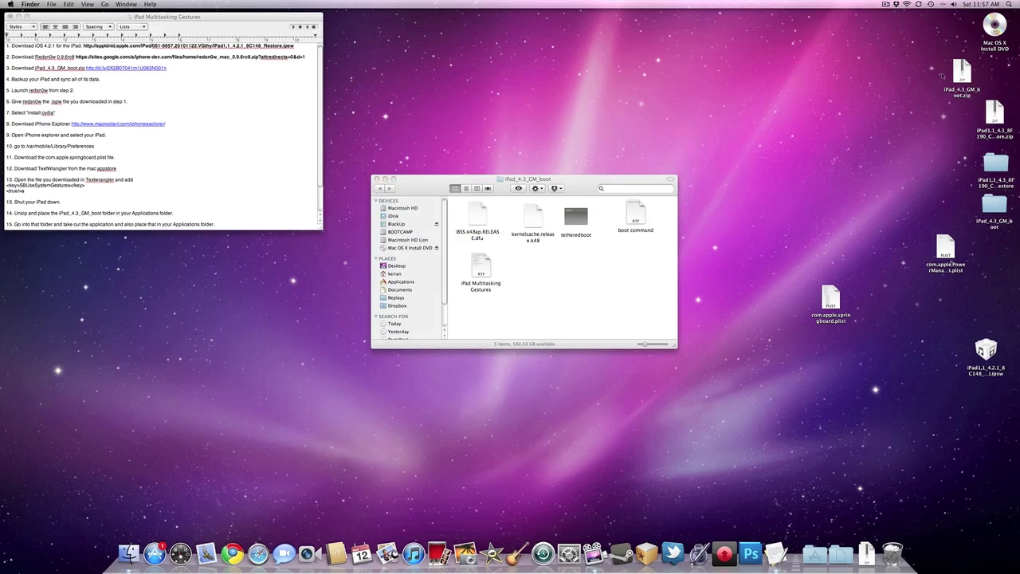
View which applications can open the desktop's iPad_4.3_GM_boot.zip and dismiss the list without choosing one.
left_click_drag(959, 73, 970, 77)
left_click(905, 75)
right_click(965, 73)
mouse_move(921, 88)
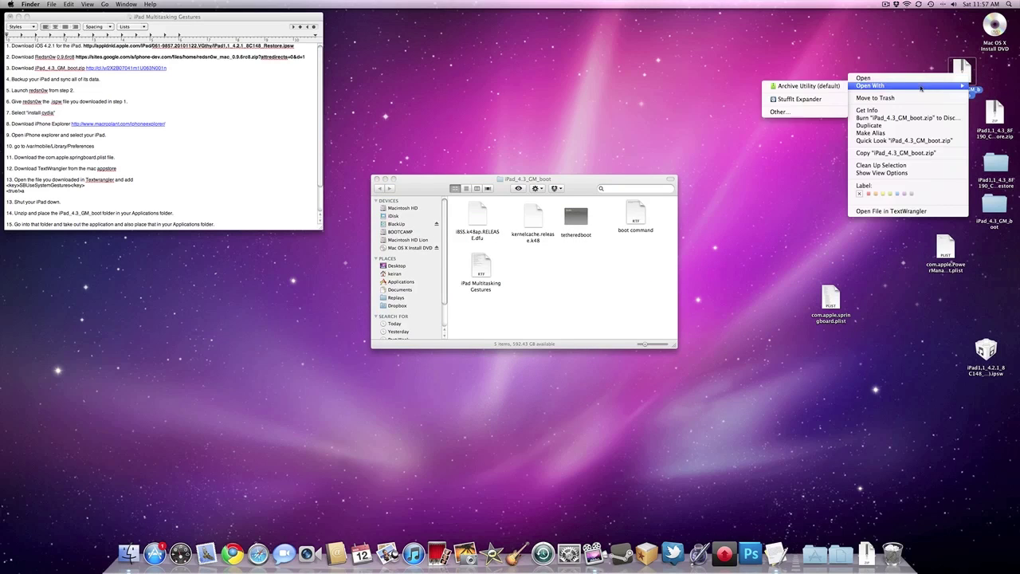
left_click(732, 176)
left_click(882, 105)
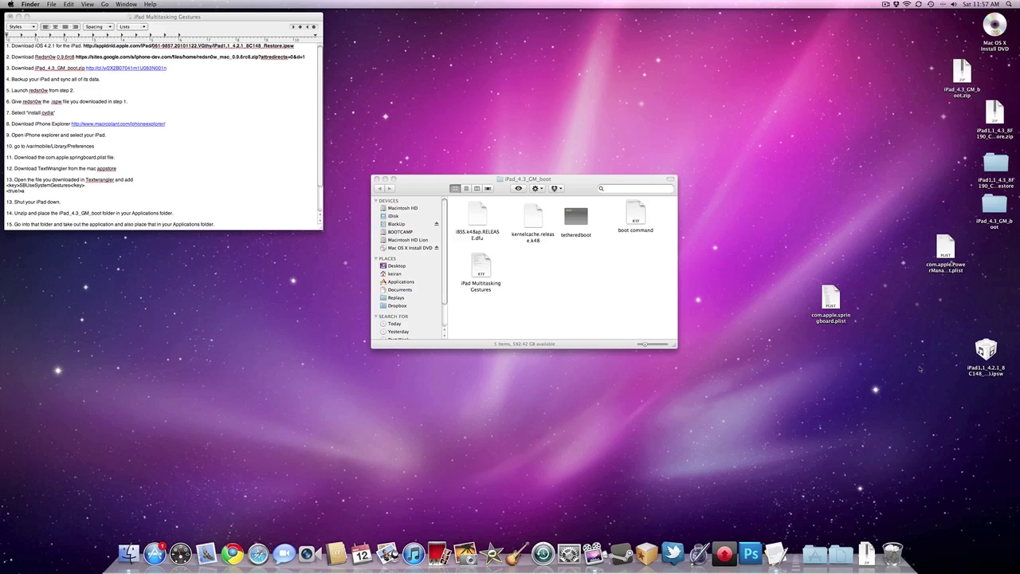
Switch the Finder window to the Applications folder and locate iPad Tethered Boot and the iPad_4.3_GM_boot folder.
left_click_drag(975, 184, 1012, 237)
left_click(993, 214)
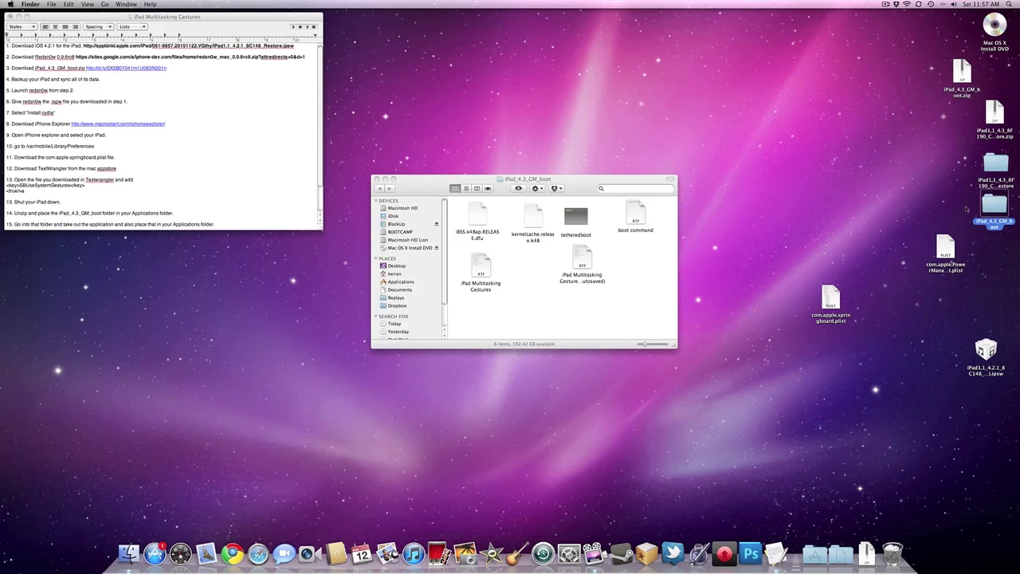
left_click(936, 212)
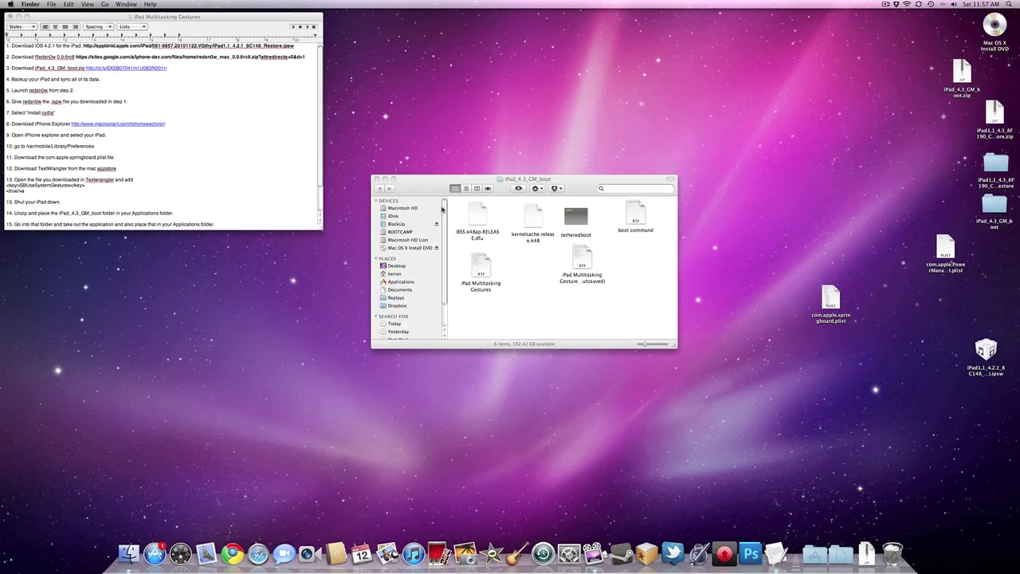
left_click(473, 234)
left_click(454, 246)
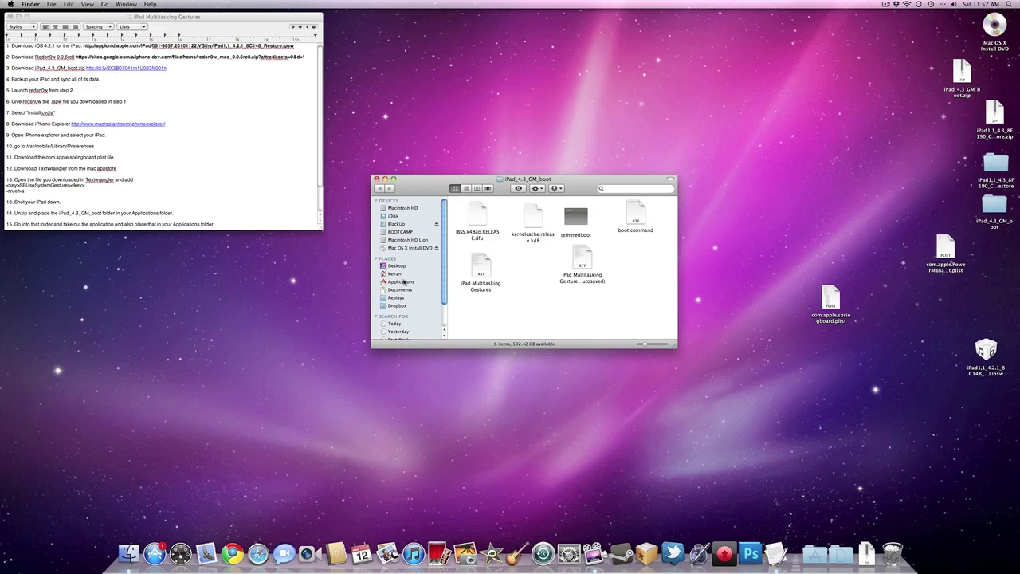
left_click(403, 282)
scroll(470, 275, "down", 10)
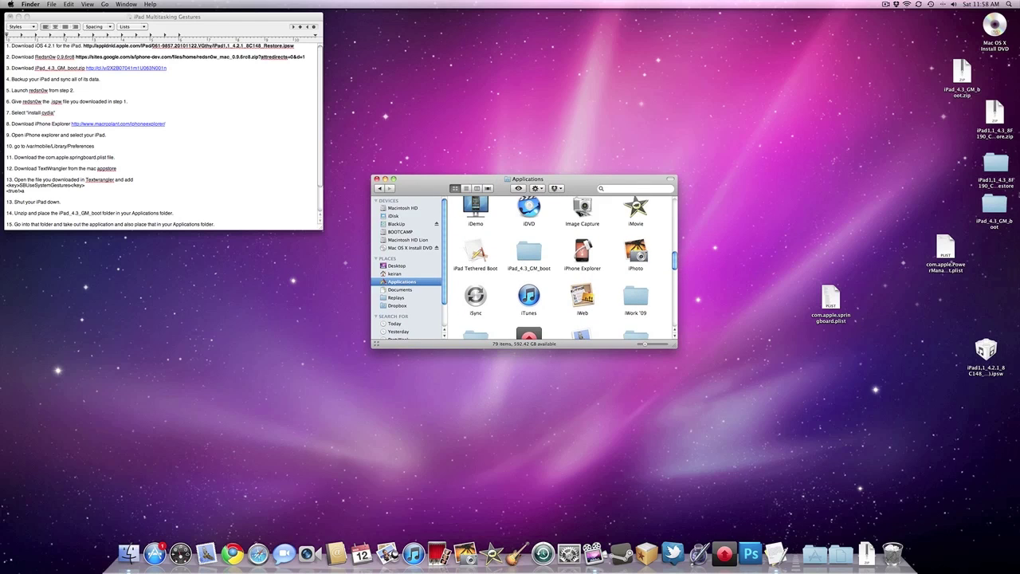
Open the iPad_4.3_GM_boot folders from Applications and the desktop in separate windows to compare their contents.
mouse_move(993, 203)
left_mouse_down()
mouse_move(562, 277)
mouse_move(744, 256)
mouse_move(993, 205)
left_mouse_up()
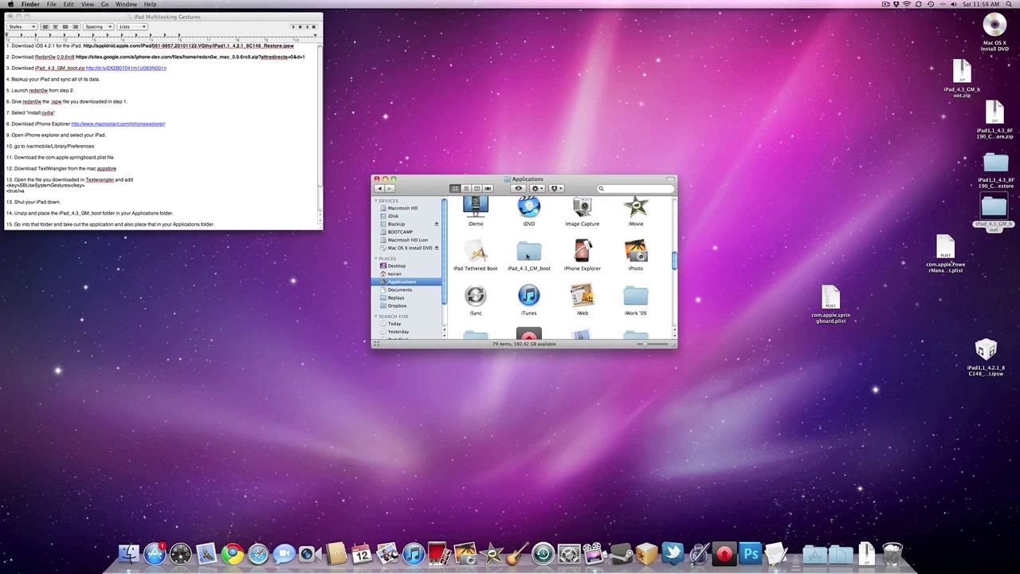
double_click(527, 253)
double_click(996, 208)
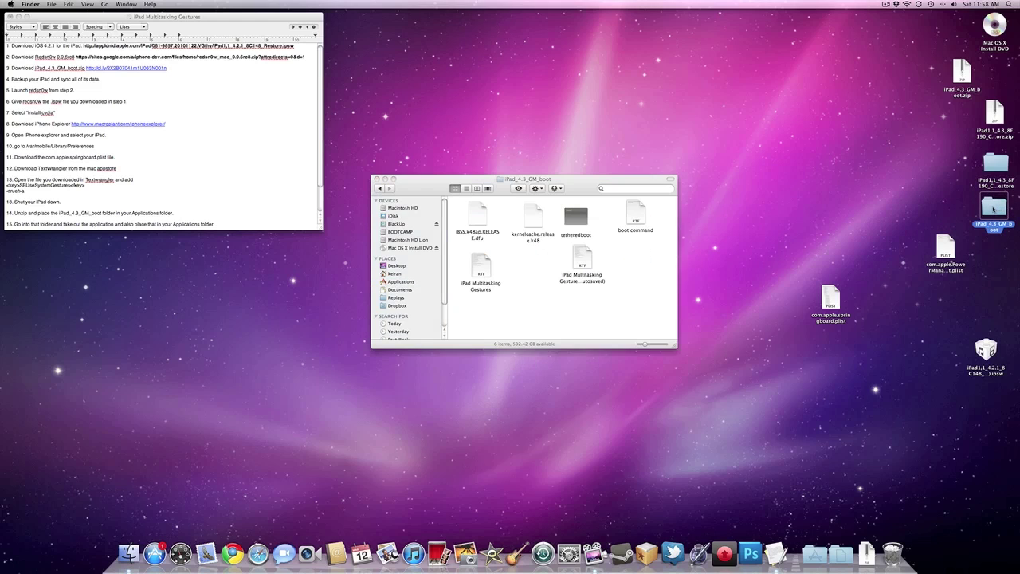
left_click(612, 261)
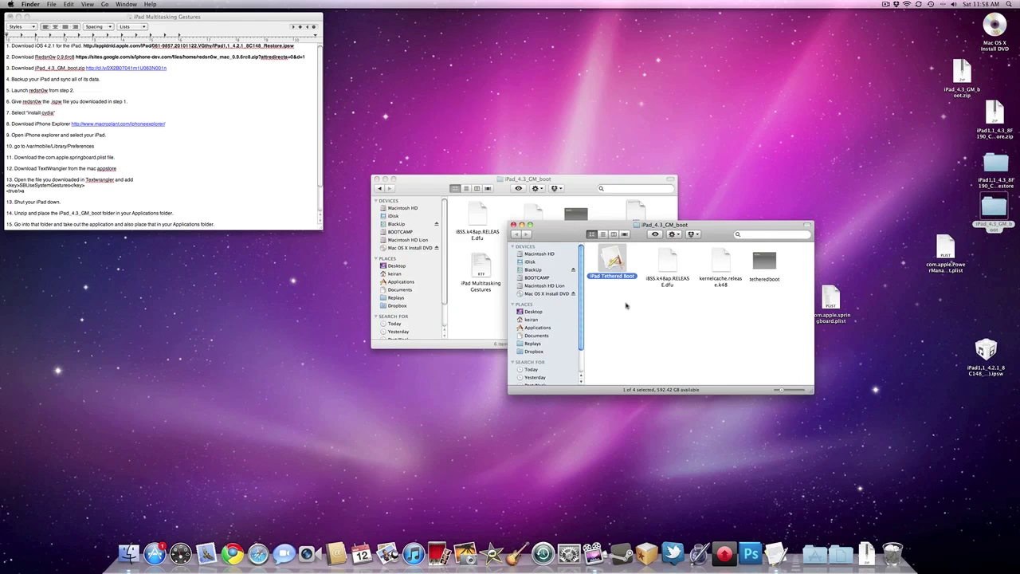
left_click(617, 292)
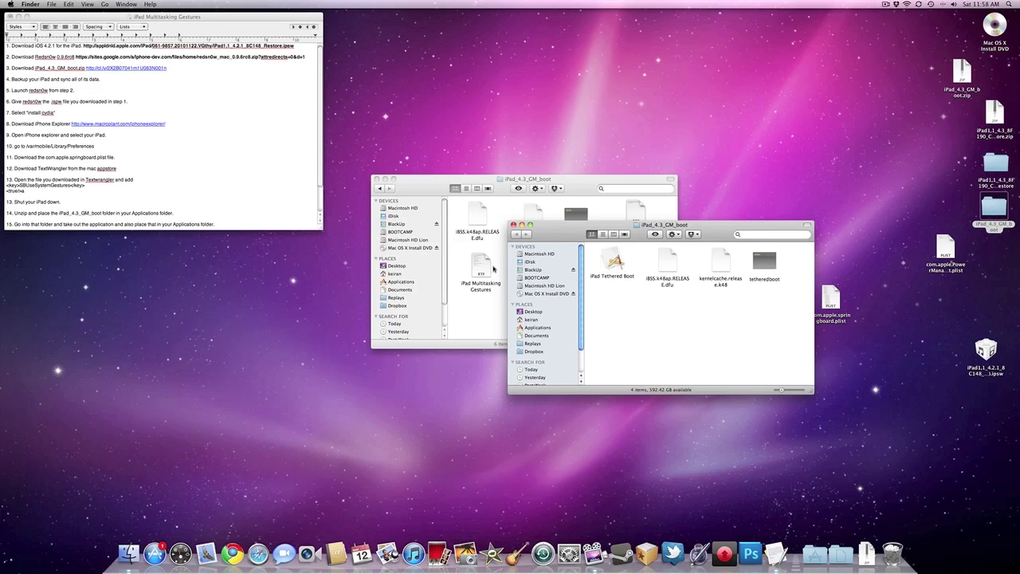
Return the first Finder window to the Applications folder and select only iPad Tethered Boot.
left_click(490, 269)
key("super+bracketleft")
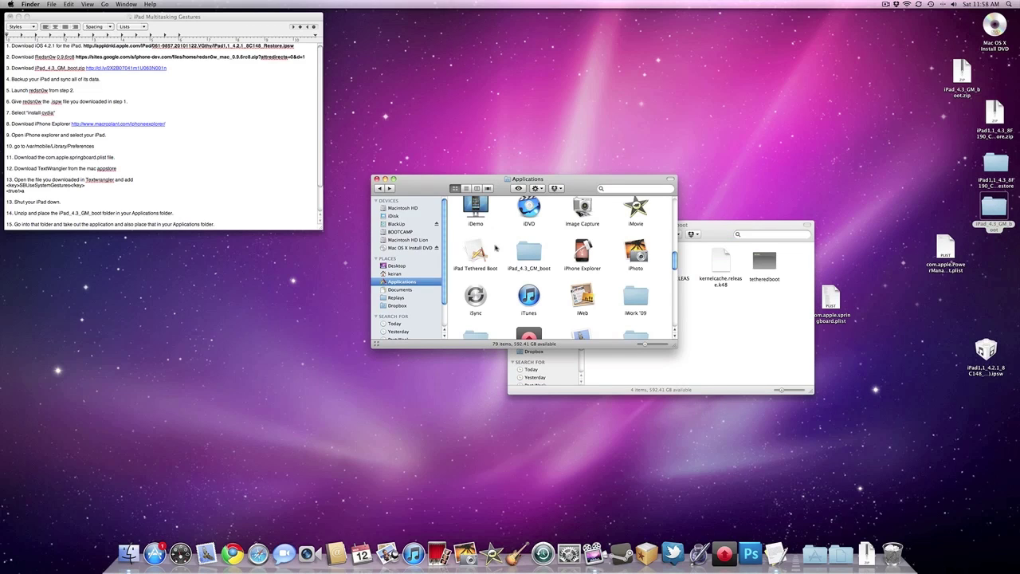
left_click(493, 243)
key("shift+Down")
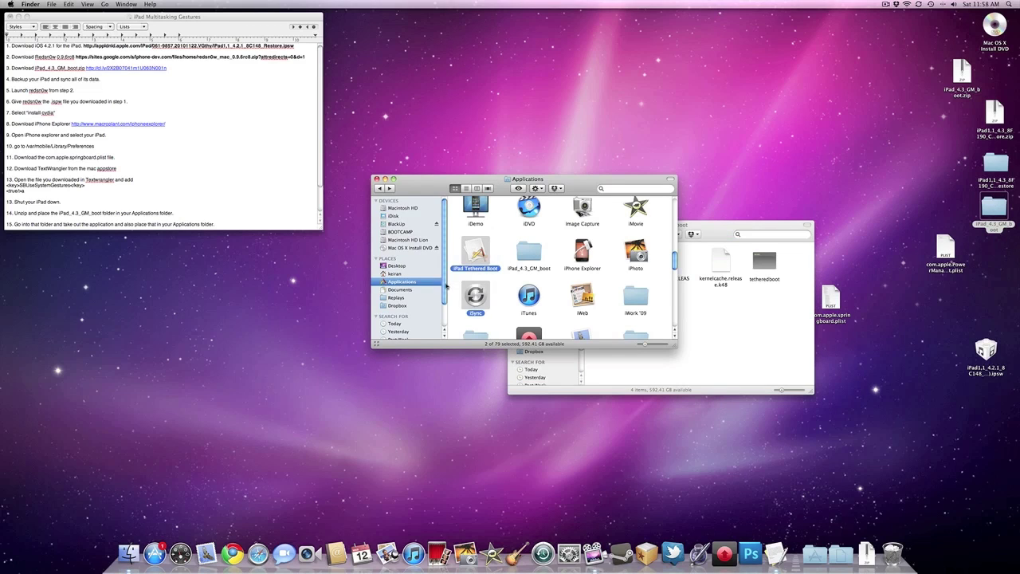
left_click(477, 269)
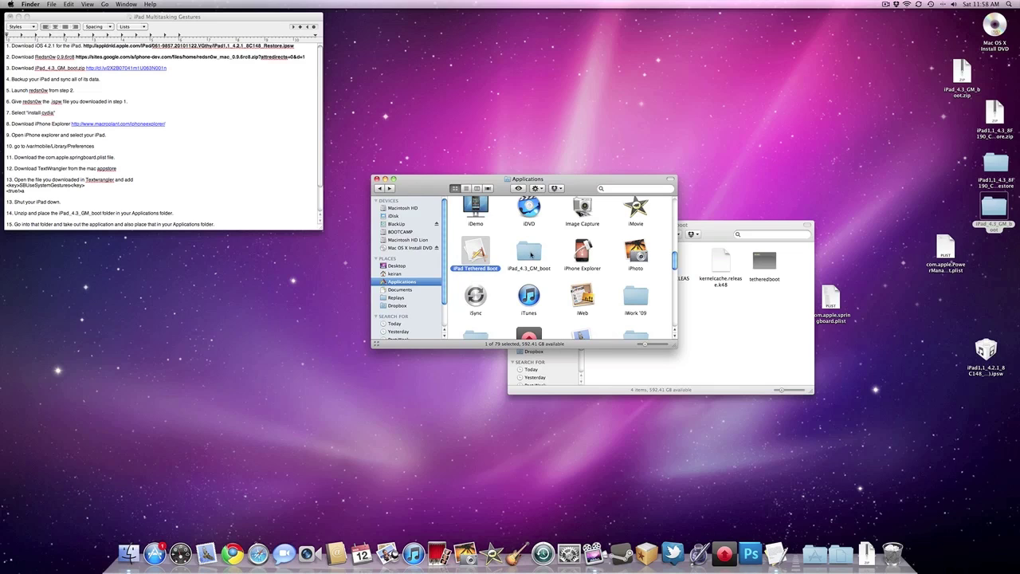
Check the files inside the Applications folder's iPad_4.3_GM_boot and go back to Applications.
double_click(530, 254)
key("super+[")
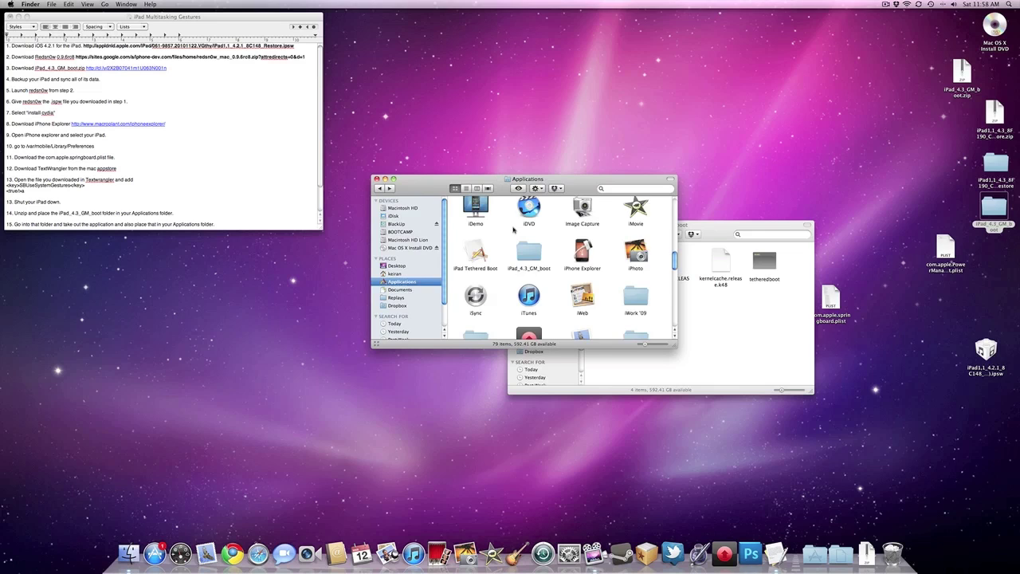
key("super+]")
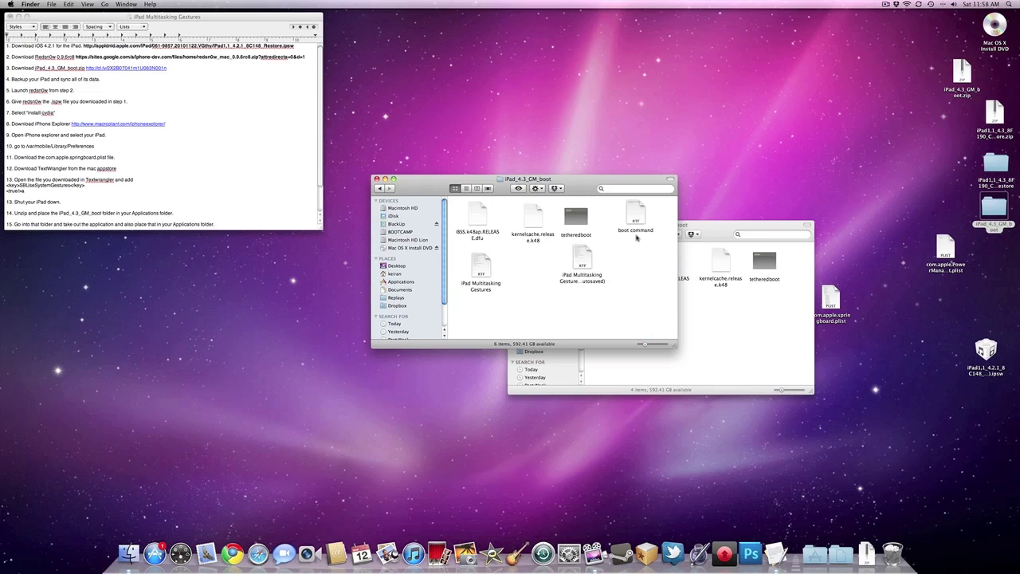
key("super+[")
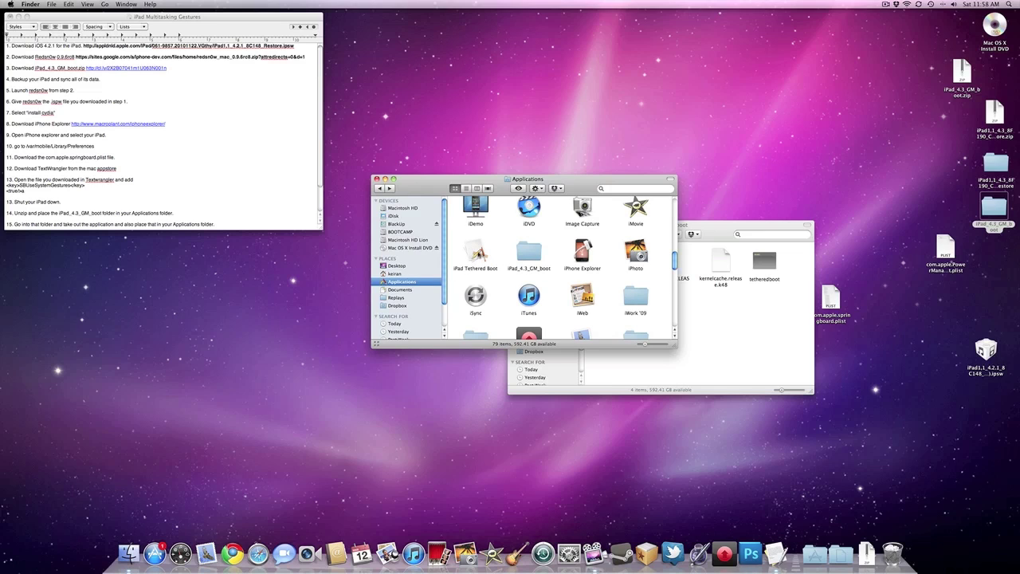
Launch iPad Tethered Boot from Applications, confirm booting the iPad tethered, and quit the application.
double_click(476, 252)
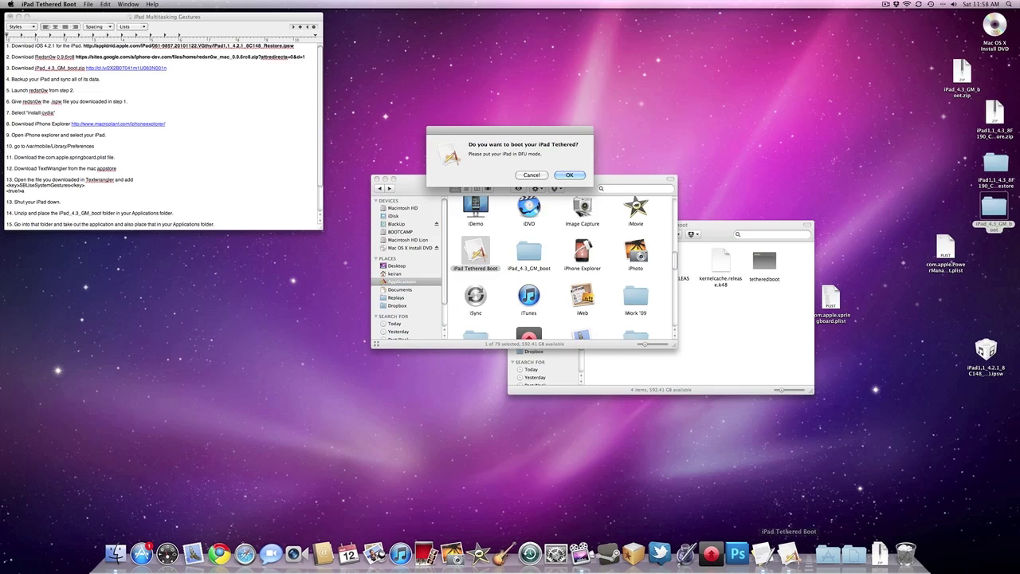
left_click_drag(496, 134, 592, 93)
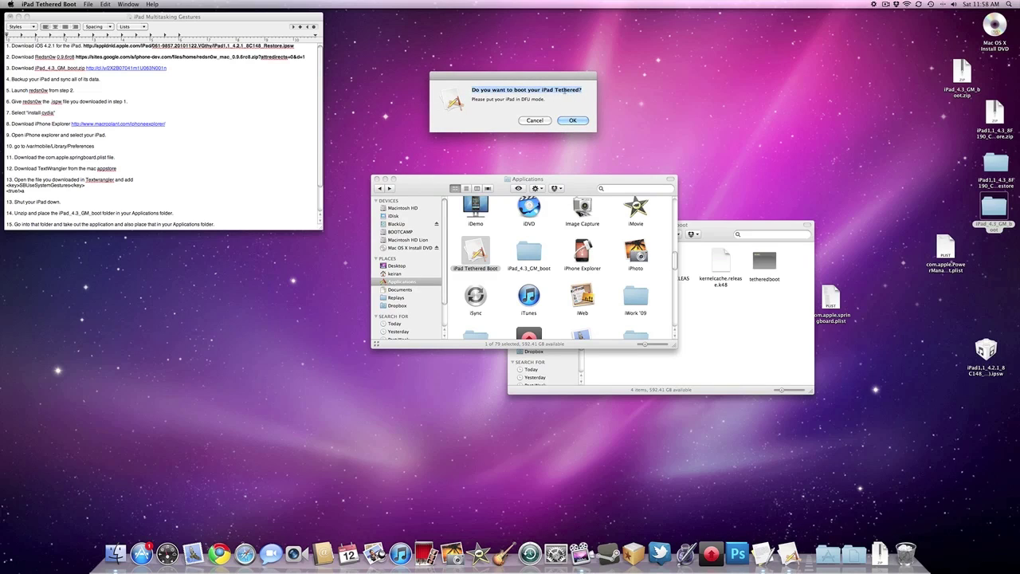
left_click(564, 91)
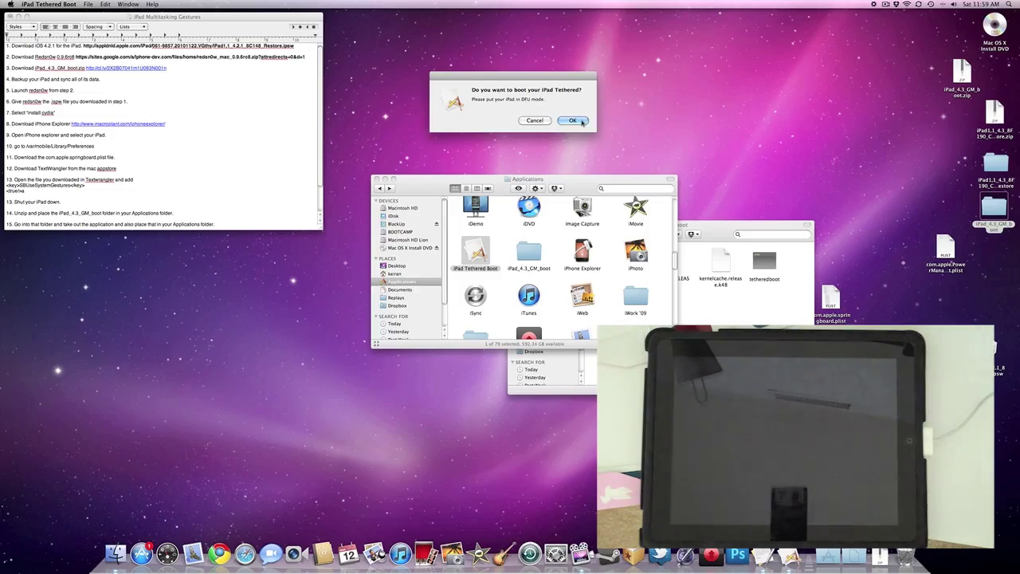
left_click(573, 121)
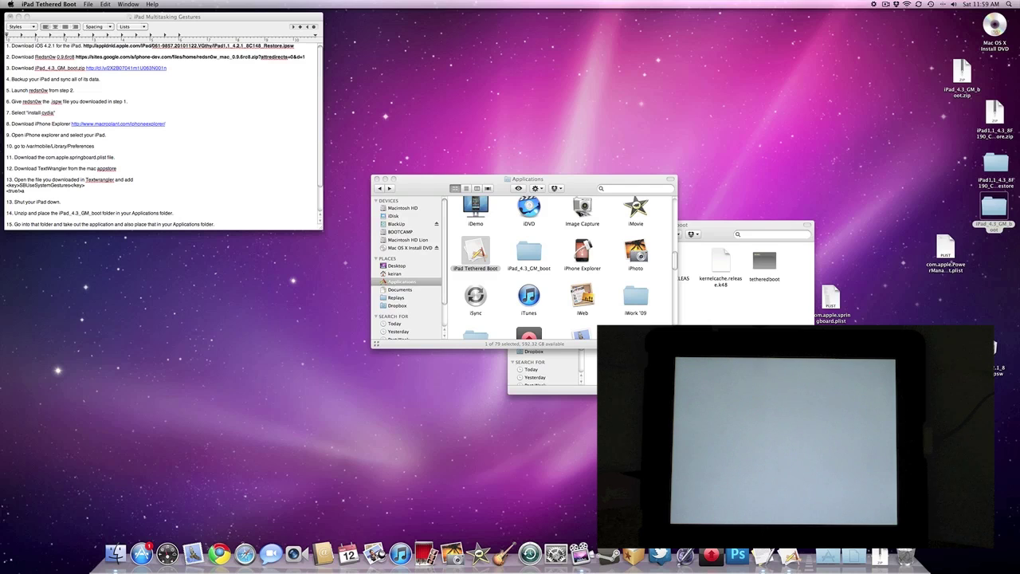
key("super+q")
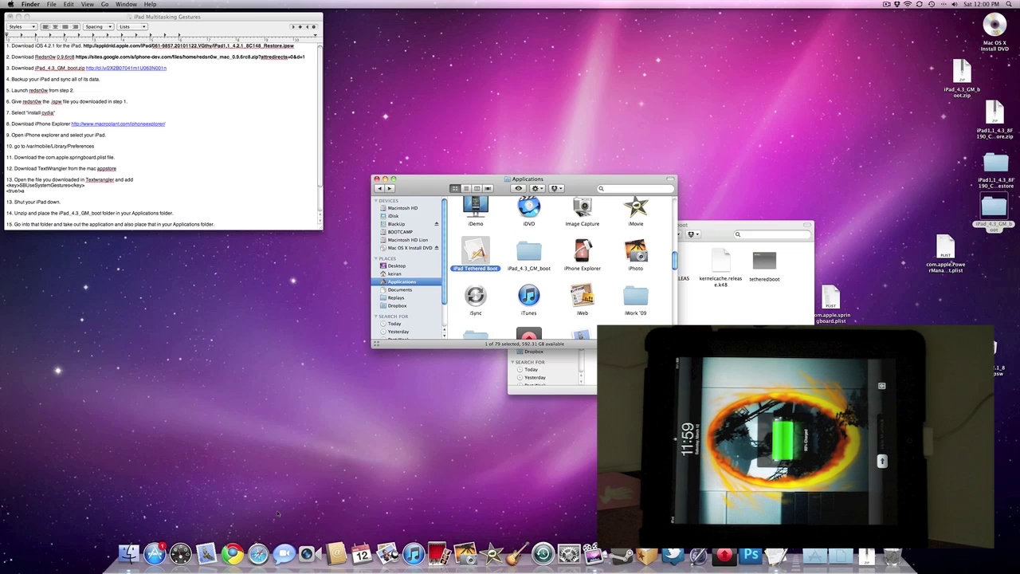
left_click(336, 552)
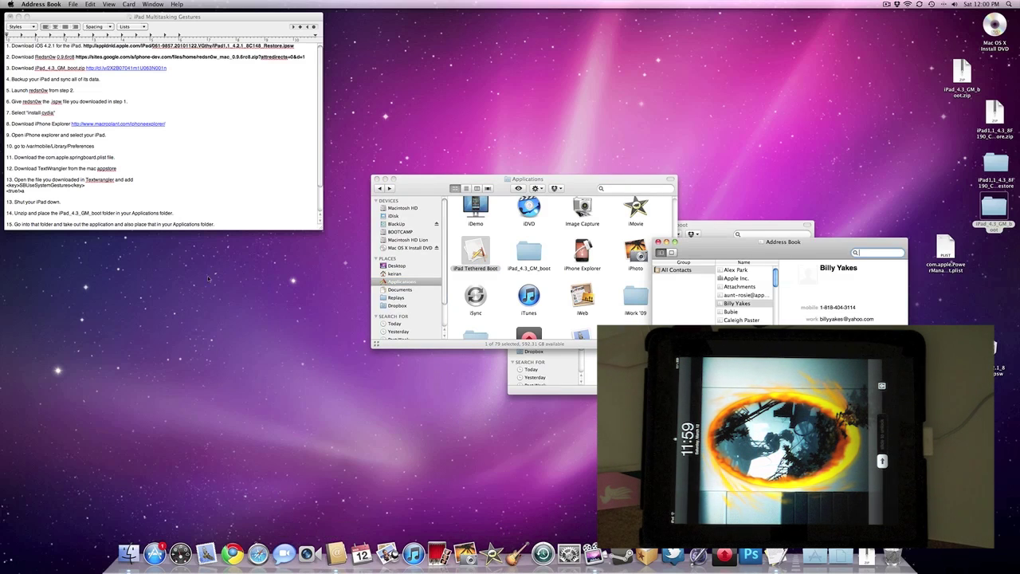
scroll(215, 208, "down", 2)
right_click(336, 553)
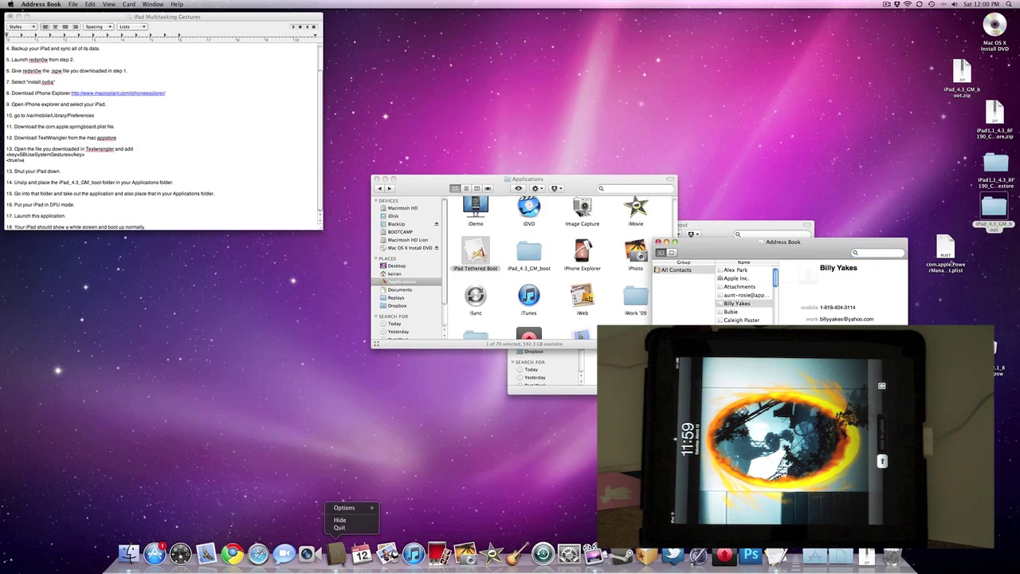
left_click(344, 532)
Bring the iPad Multitasking Gestures instructions in TextEdit to the front.
left_click(89, 174)
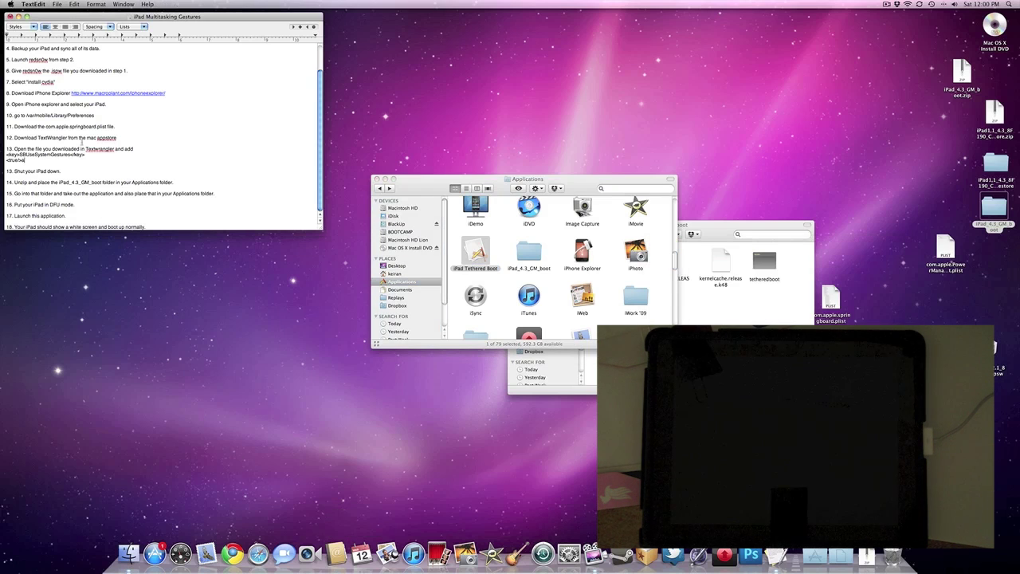